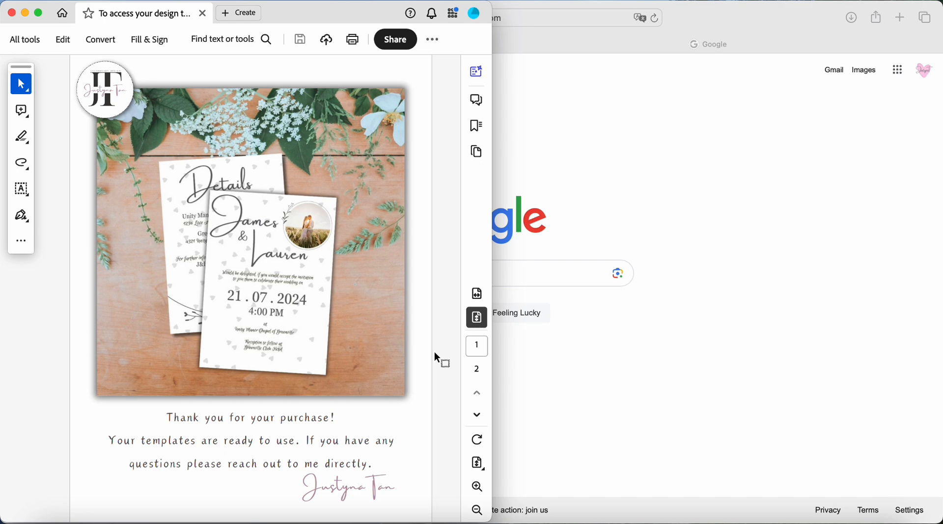
- Read the purchase PDF from the cover page to the template contents and access links on page 2
{"action": "scroll", "coordinate": [434, 354], "scroll_direction": "down", "scroll_amount": 3}
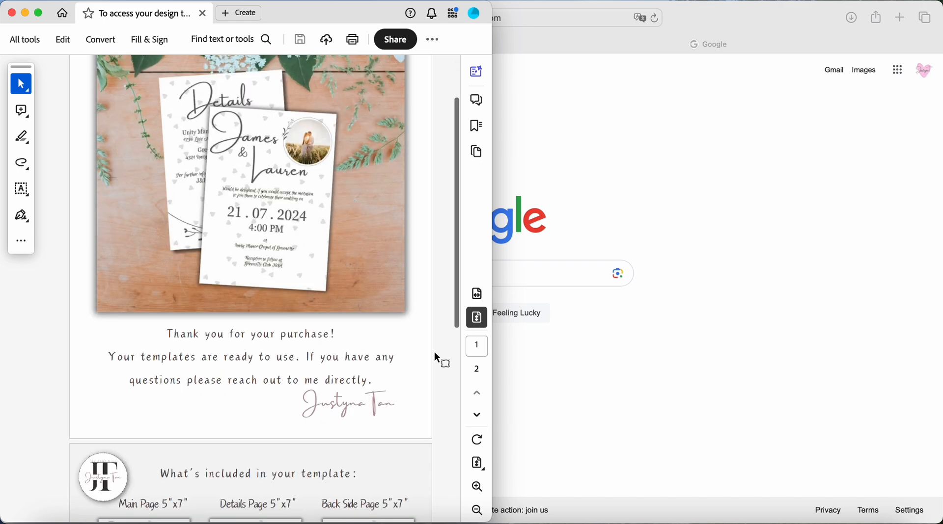
{"action": "scroll", "coordinate": [434, 354], "scroll_direction": "up", "scroll_amount": 3}
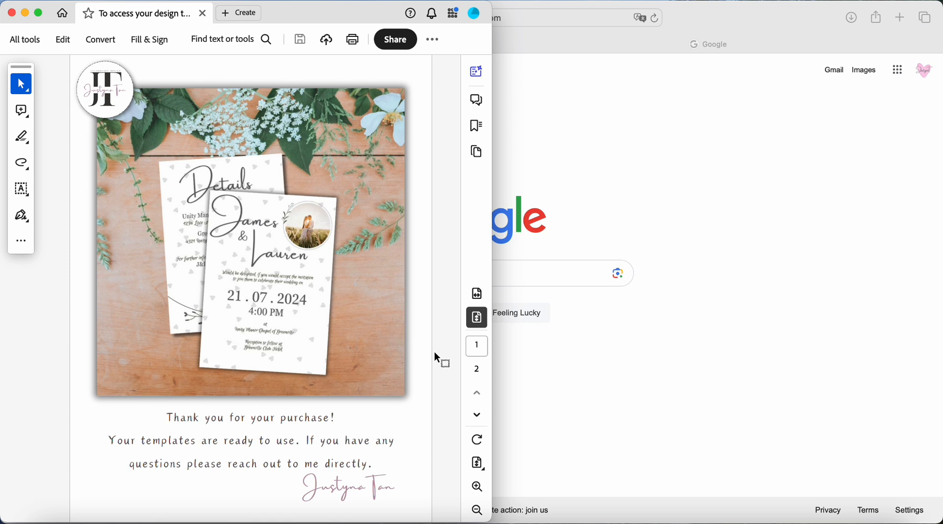
{"action": "scroll", "coordinate": [434, 353], "scroll_direction": "down", "scroll_amount": 3}
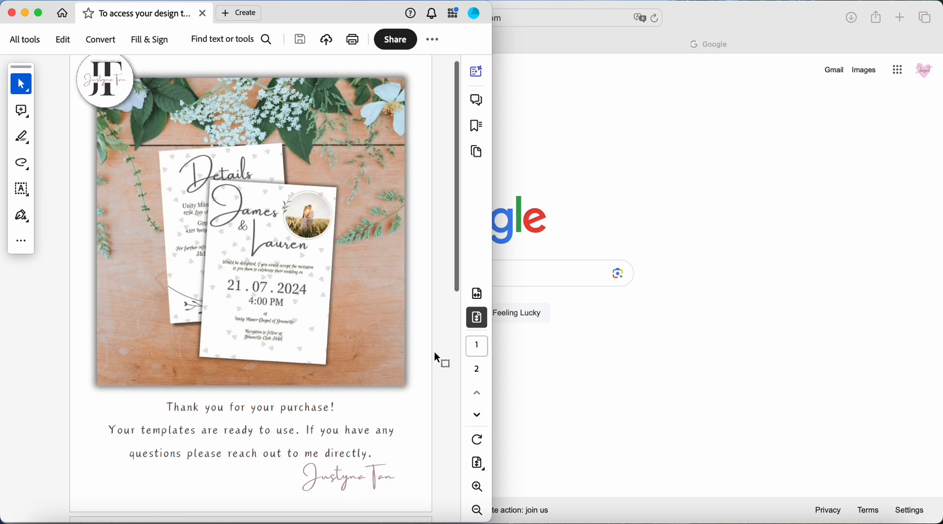
{"action": "scroll", "coordinate": [434, 352], "scroll_direction": "up", "scroll_amount": 3}
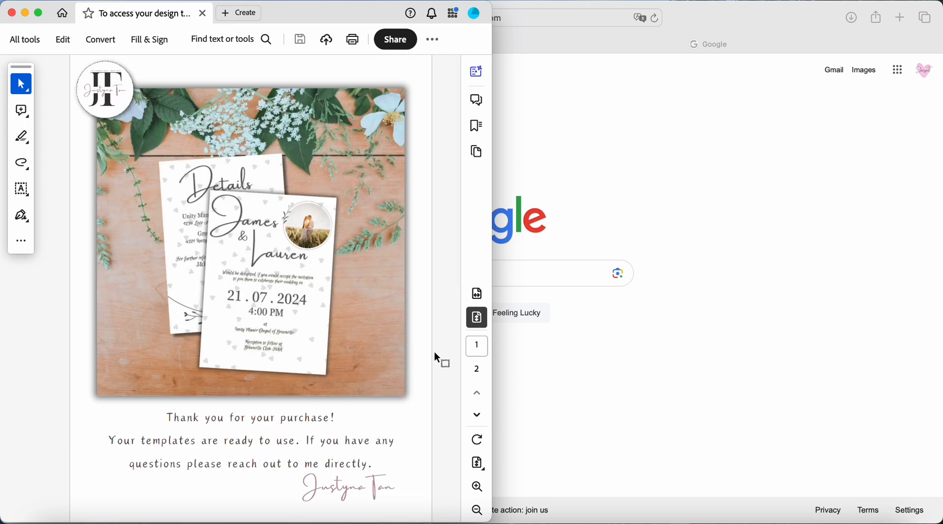
{"action": "scroll", "coordinate": [434, 352], "scroll_direction": "down", "scroll_amount": 3}
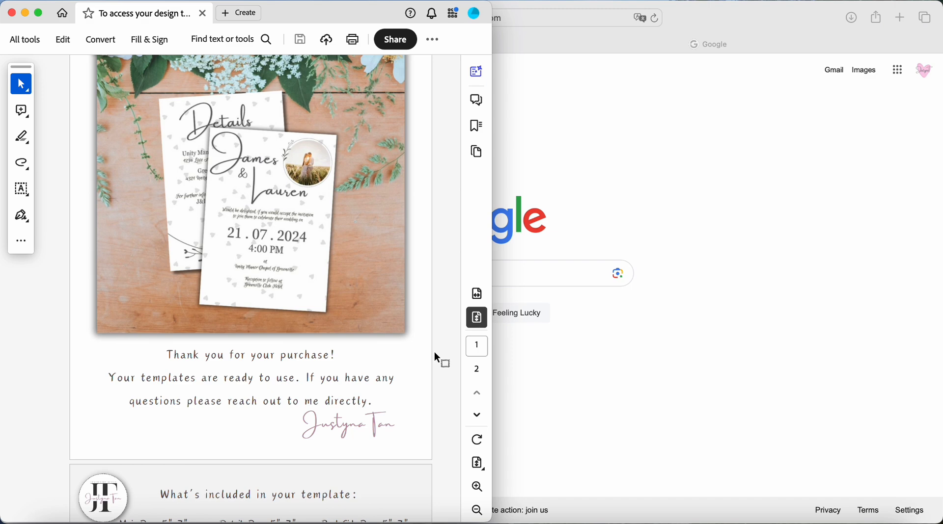
{"action": "scroll", "coordinate": [434, 352], "scroll_direction": "down", "scroll_amount": 5}
{"action": "scroll", "coordinate": [434, 352], "scroll_direction": "down", "scroll_amount": 5}
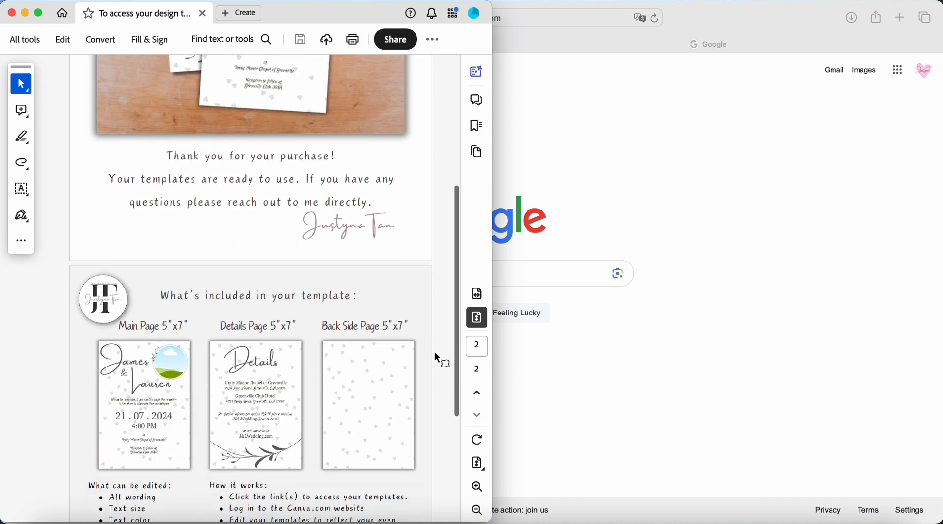
{"action": "scroll", "coordinate": [434, 352], "scroll_direction": "down", "scroll_amount": 3}
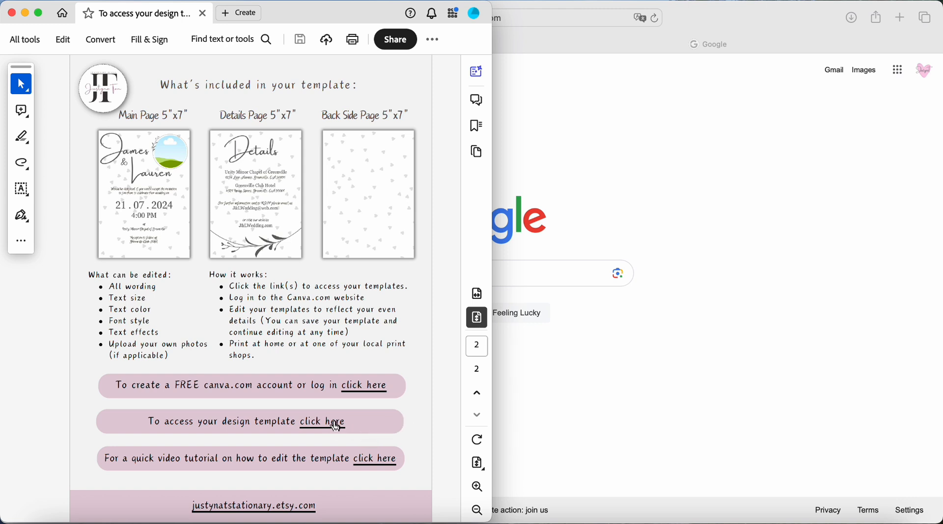
- Open the design template link from the PDF, preview the template's pages and use it for a new design
{"action": "mouse_move", "coordinate": [336, 427]}
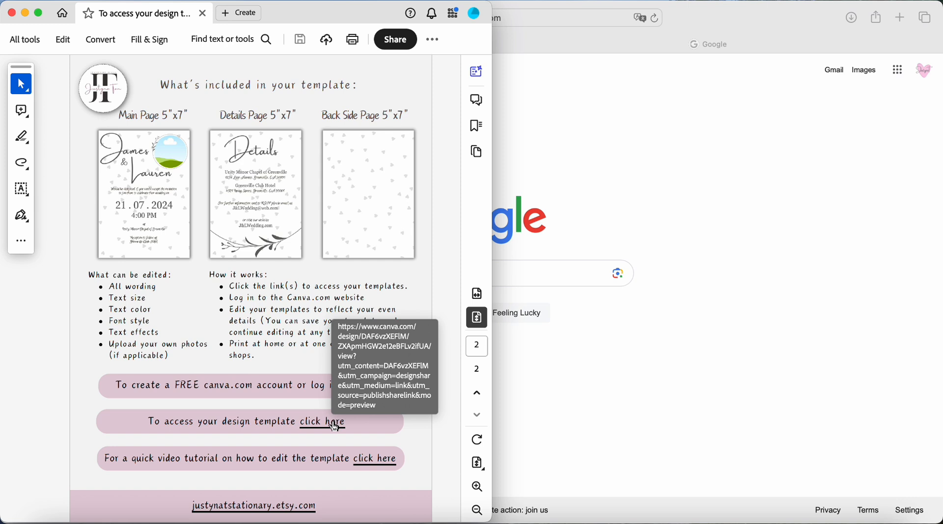
{"action": "left_click", "coordinate": [336, 428]}
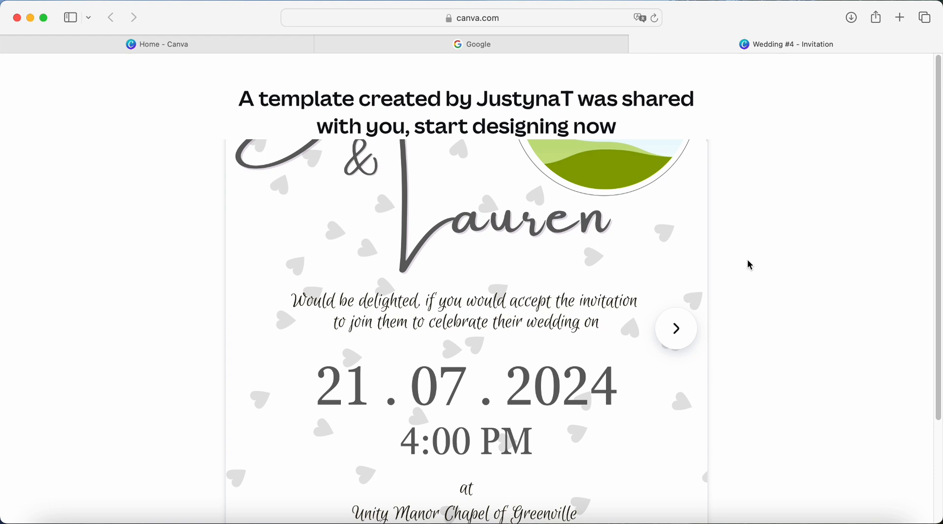
{"action": "scroll", "coordinate": [750, 265], "scroll_direction": "down", "scroll_amount": 3}
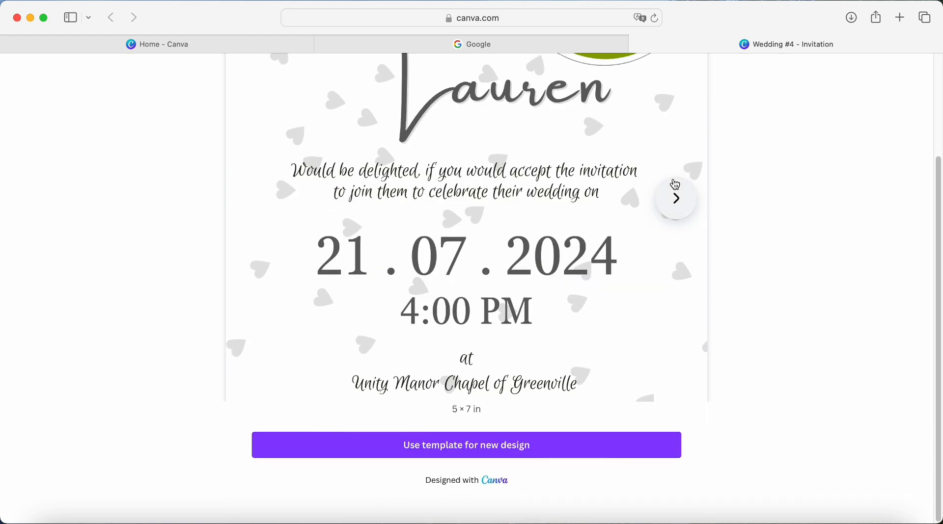
{"action": "left_click", "coordinate": [675, 198]}
{"action": "left_click", "coordinate": [677, 201]}
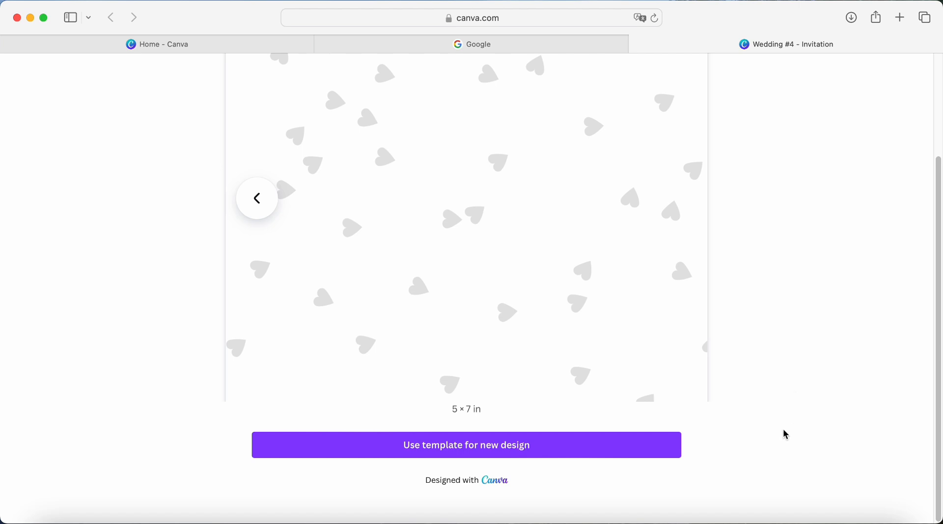
{"action": "left_click", "coordinate": [548, 454]}
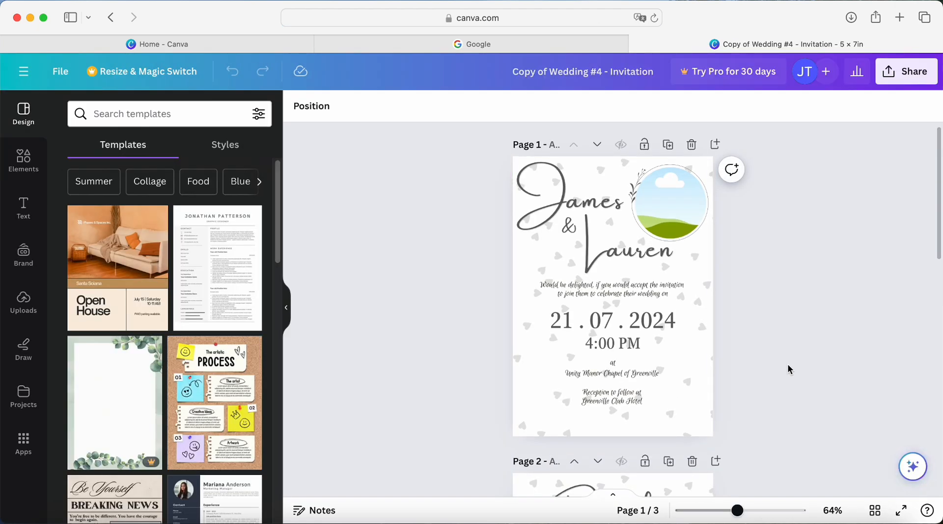
- Replace both names in the page 1 heading with the new couple's first names
{"action": "scroll", "coordinate": [787, 366], "scroll_direction": "down", "scroll_amount": 15}
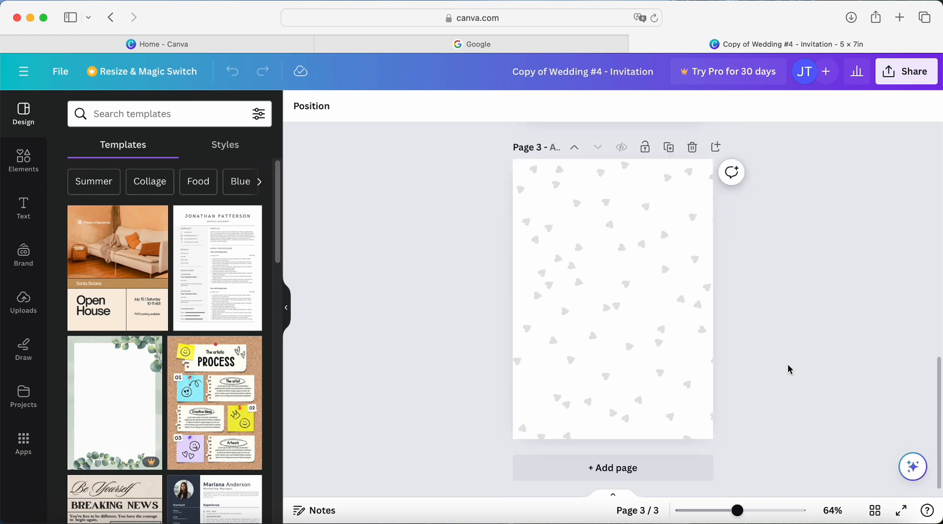
{"action": "scroll", "coordinate": [788, 369], "scroll_direction": "up", "scroll_amount": 15}
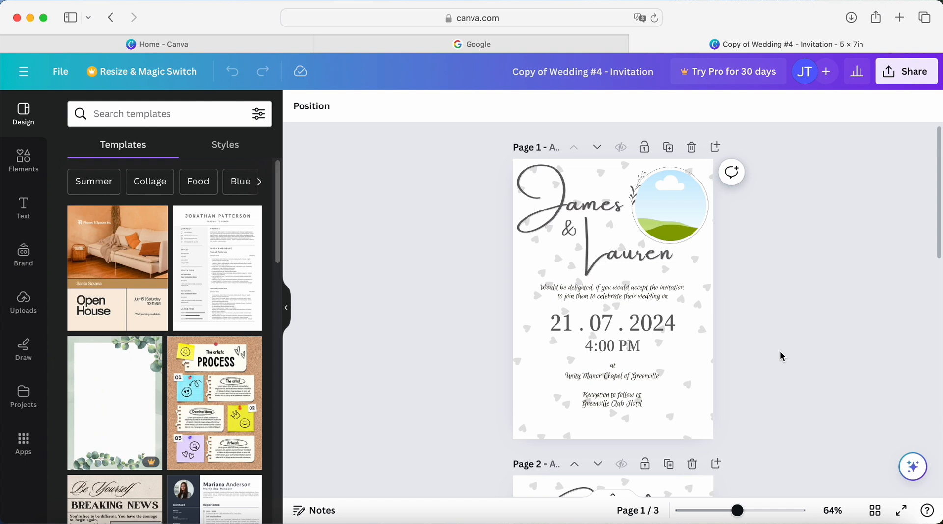
{"action": "left_click", "coordinate": [596, 197]}
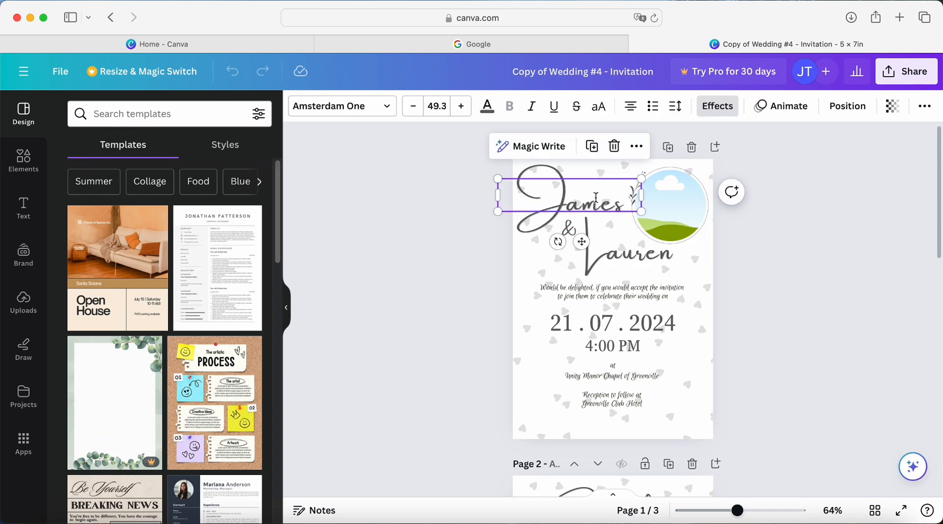
{"action": "double_click", "coordinate": [603, 195]}
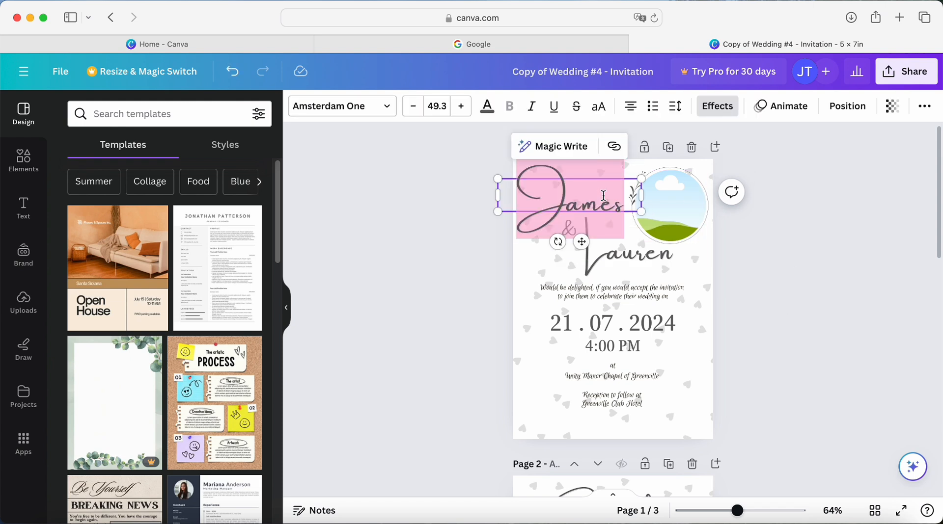
{"action": "type", "text": "Julia"}
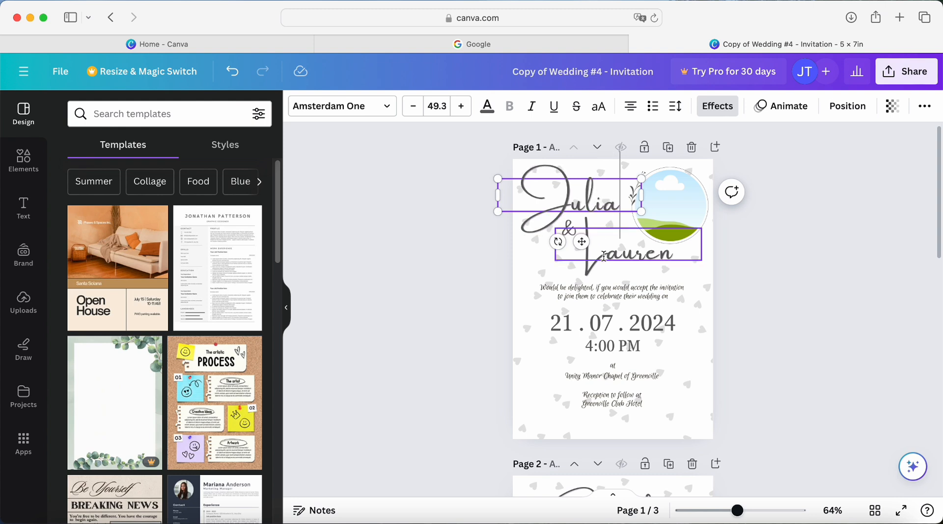
{"action": "left_click", "coordinate": [603, 256]}
{"action": "double_click", "coordinate": [603, 256]}
{"action": "type", "text": "Billy"}
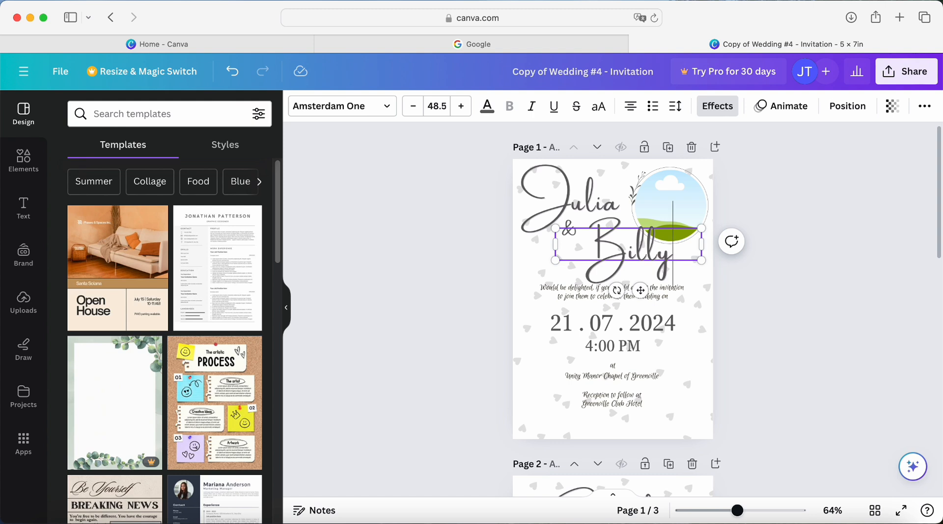
{"action": "left_click", "coordinate": [760, 273]}
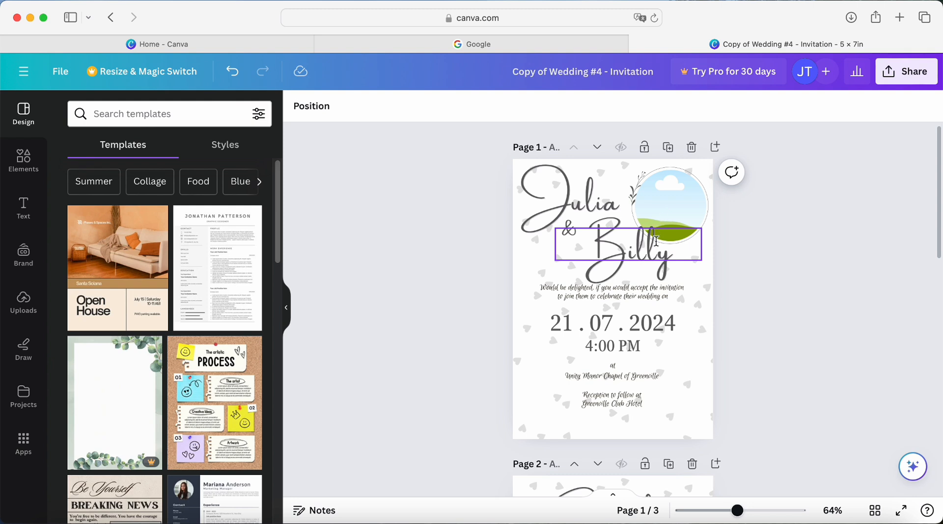
- Move the second name slightly down and left, then enlarge both names together very slightly
{"action": "left_click", "coordinate": [622, 254]}
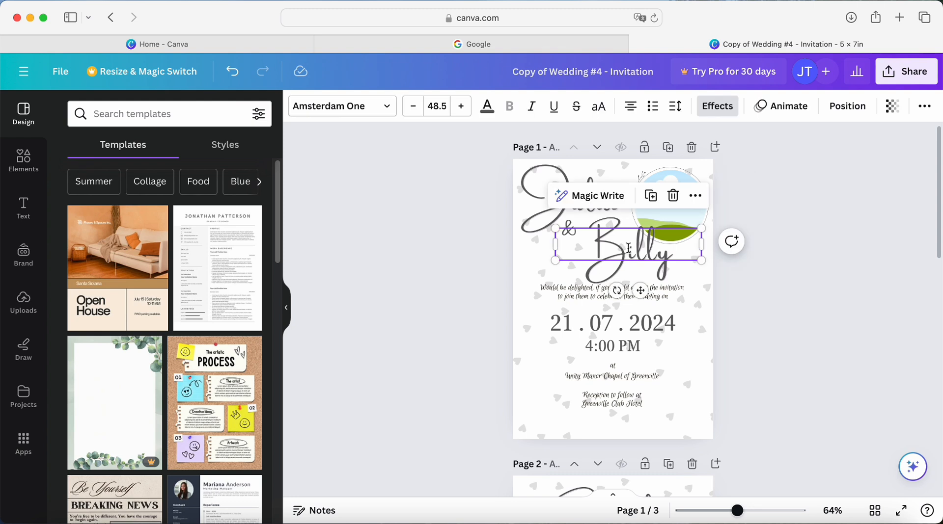
{"action": "left_click_drag", "start_coordinate": [622, 253], "coordinate": [619, 249]}
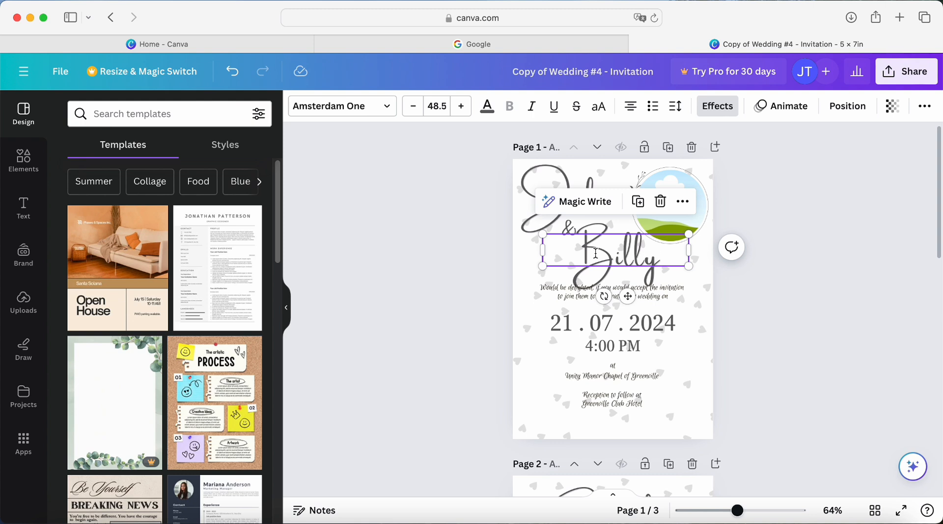
{"action": "left_click", "coordinate": [564, 175]}
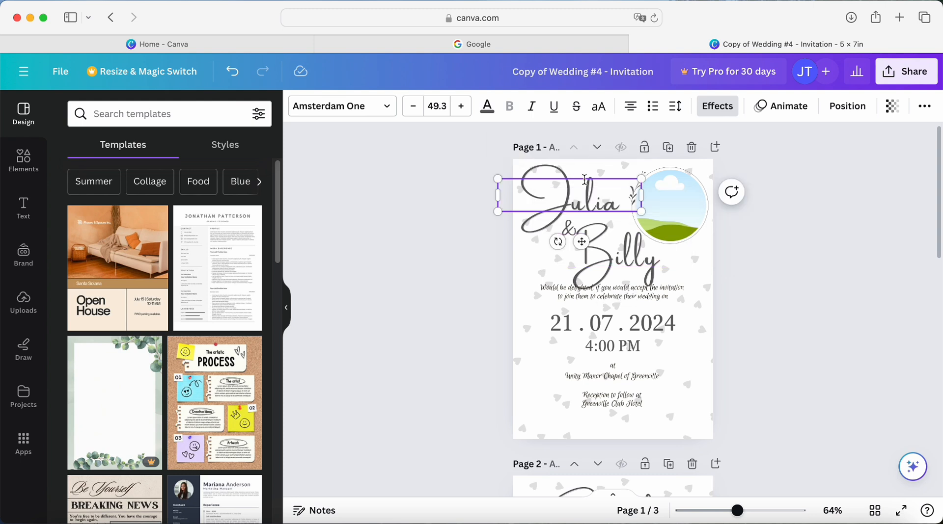
{"action": "left_click", "coordinate": [620, 248], "text": "shift"}
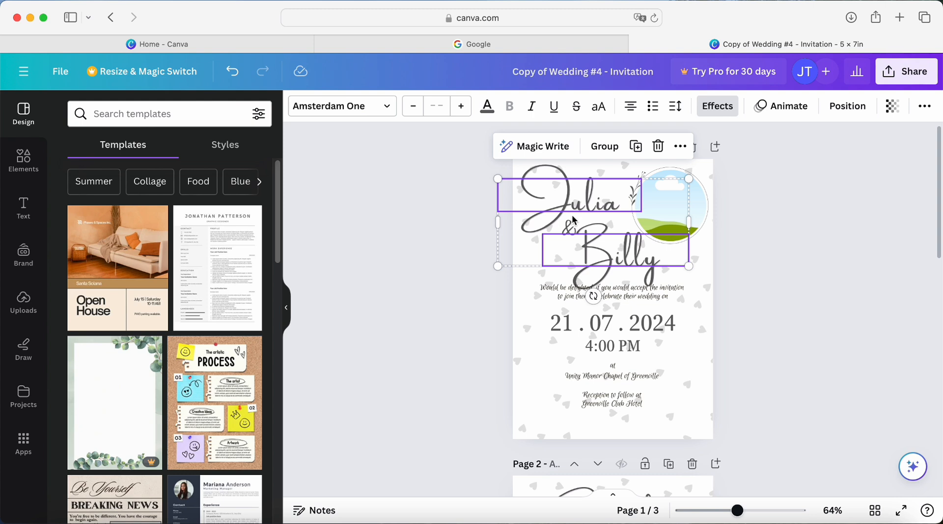
{"action": "mouse_move", "coordinate": [688, 266]}
{"action": "left_mouse_down"}
{"action": "mouse_move", "coordinate": [666, 253]}
{"action": "mouse_move", "coordinate": [683, 264]}
{"action": "mouse_move", "coordinate": [668, 267]}
{"action": "mouse_move", "coordinate": [666, 256]}
{"action": "mouse_move", "coordinate": [688, 270]}
{"action": "left_mouse_up"}
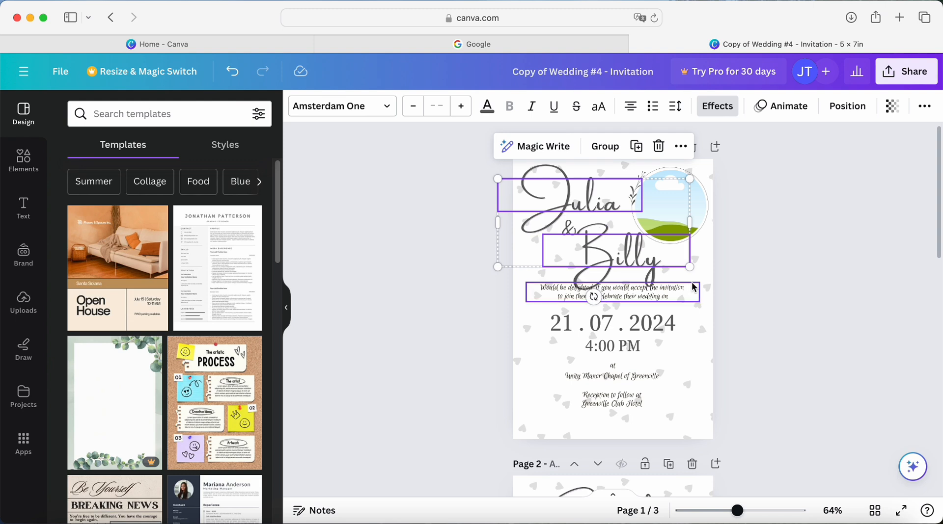
- Move the ampersand down to the left of the second name and nudge that name up and left
{"action": "left_click", "coordinate": [604, 294]}
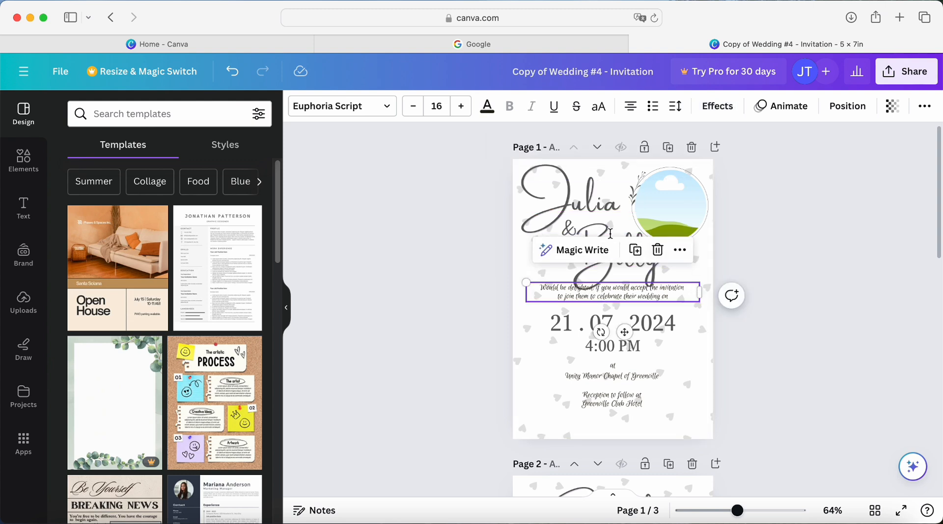
{"action": "left_click", "coordinate": [571, 226]}
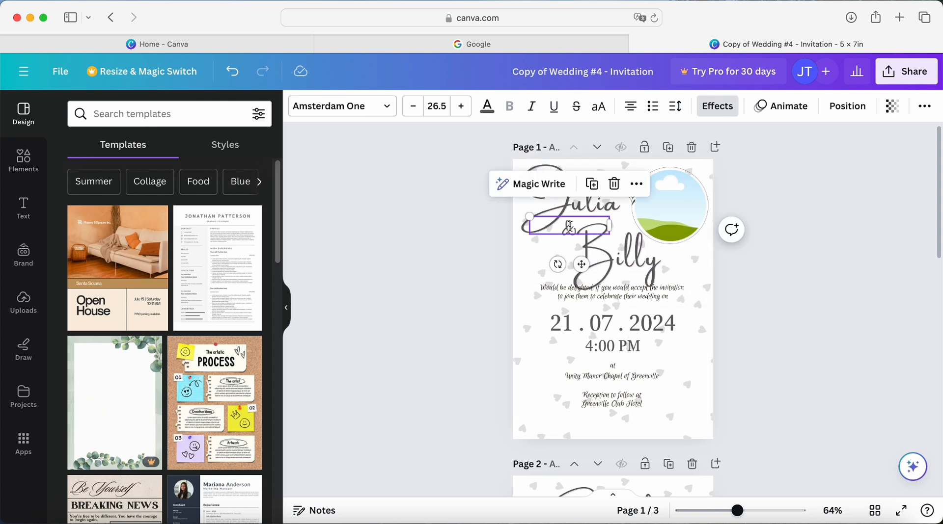
{"action": "left_click_drag", "start_coordinate": [573, 223], "coordinate": [560, 248]}
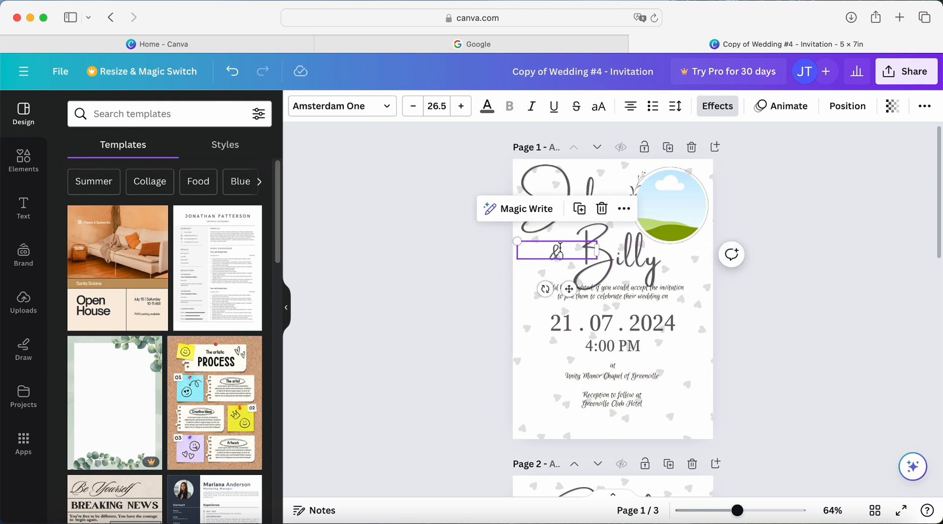
{"action": "left_click_drag", "start_coordinate": [639, 260], "coordinate": [635, 254]}
- Move the two-line invitation wording slightly down to clear the second name
{"action": "left_click", "coordinate": [681, 296]}
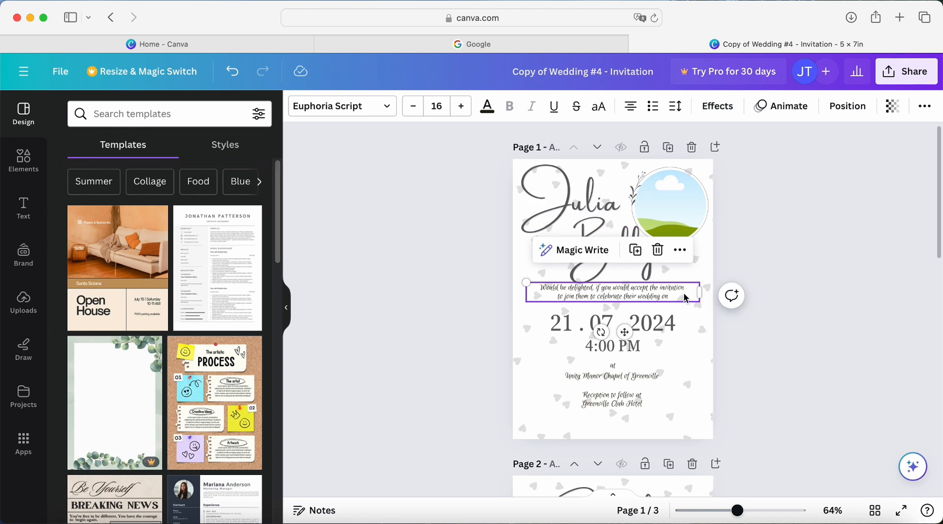
{"action": "left_click_drag", "start_coordinate": [685, 298], "coordinate": [685, 301]}
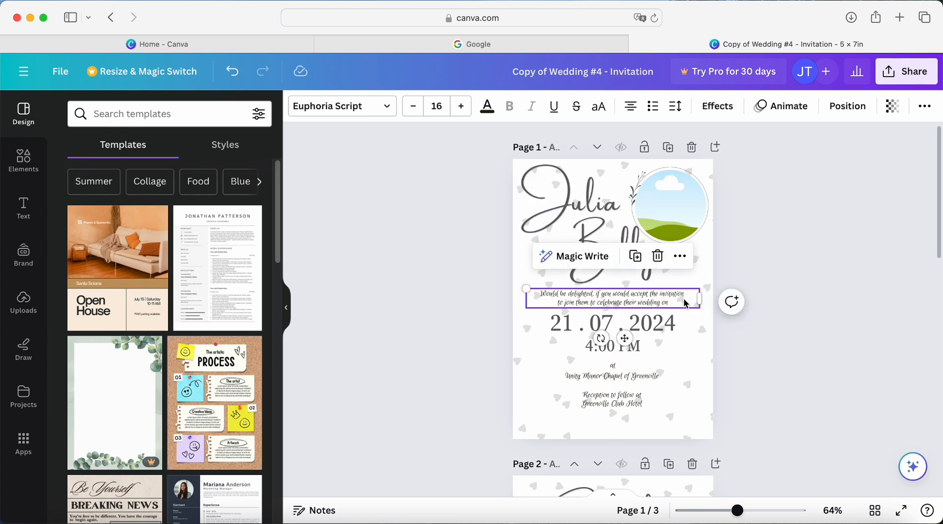
{"action": "left_click", "coordinate": [744, 210]}
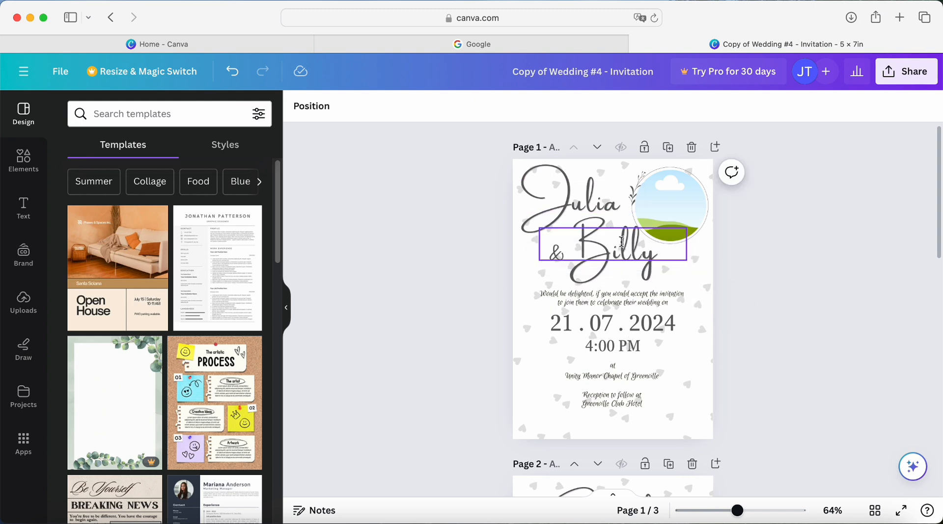
- Upload Untitled design-2.png from the Wedding Pictures folder and place the photo in the round frame on page 1
{"action": "left_click", "coordinate": [666, 211]}
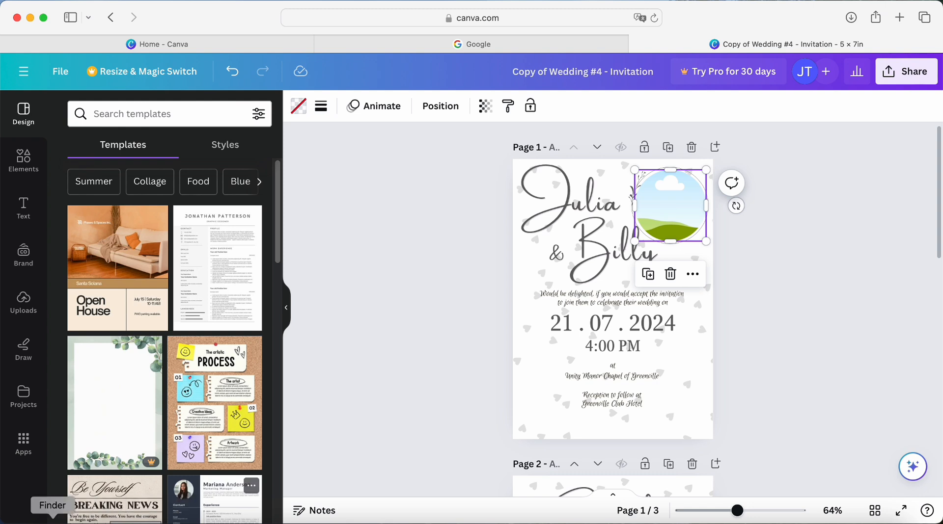
{"action": "left_click", "coordinate": [52, 520]}
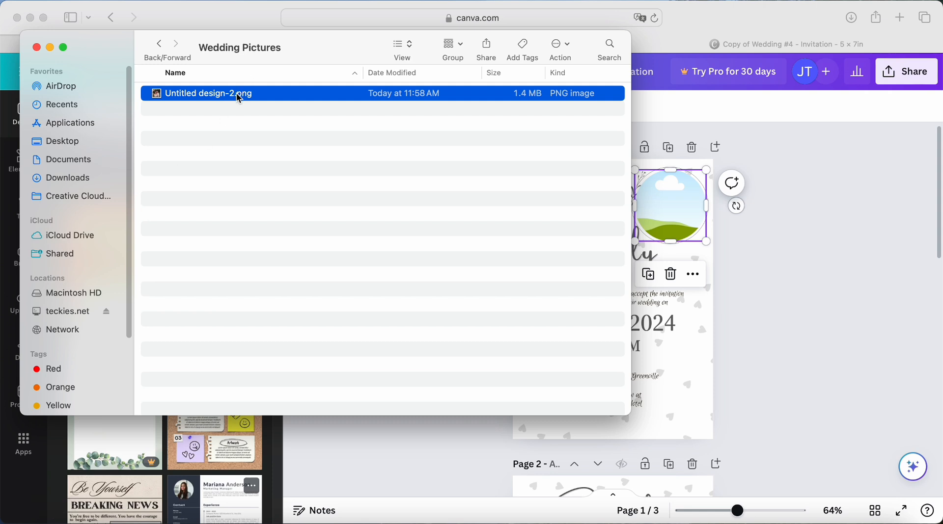
{"action": "left_click_drag", "start_coordinate": [235, 96], "coordinate": [225, 447]}
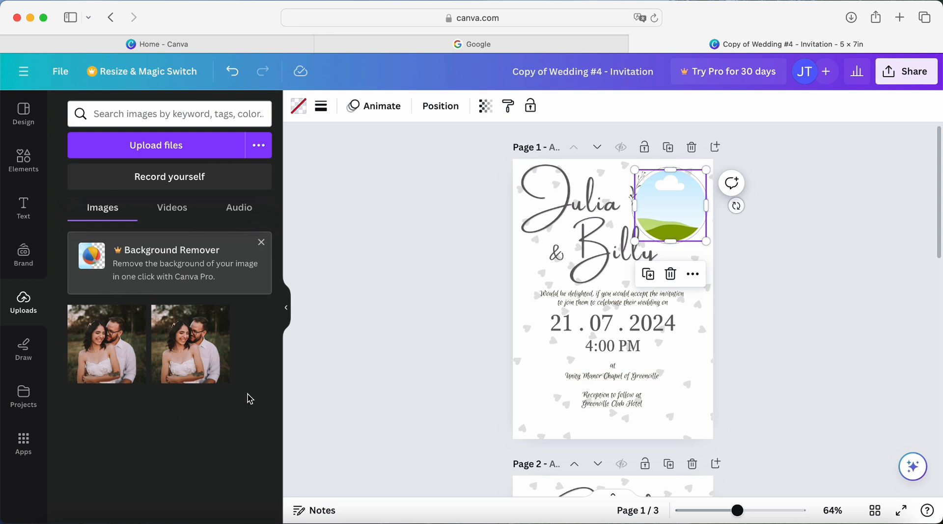
{"action": "left_click", "coordinate": [753, 390]}
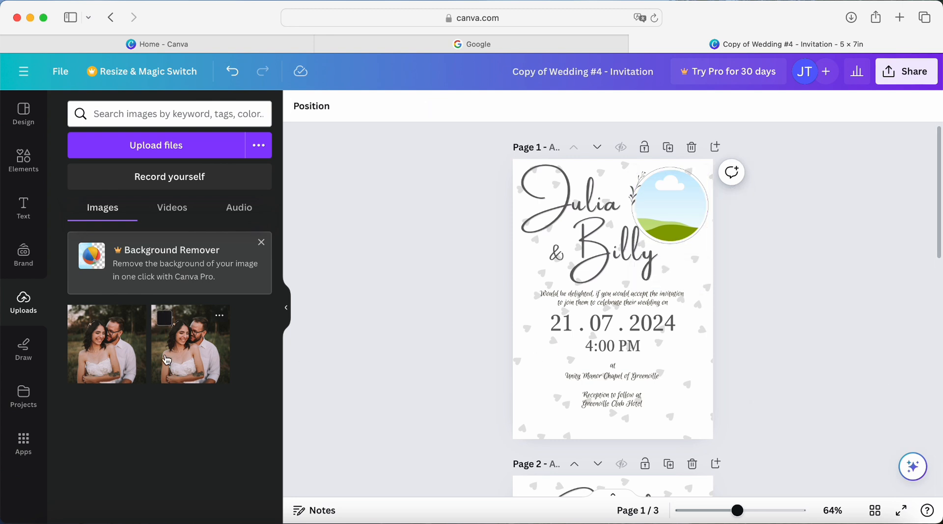
{"action": "left_click_drag", "start_coordinate": [121, 356], "coordinate": [673, 199]}
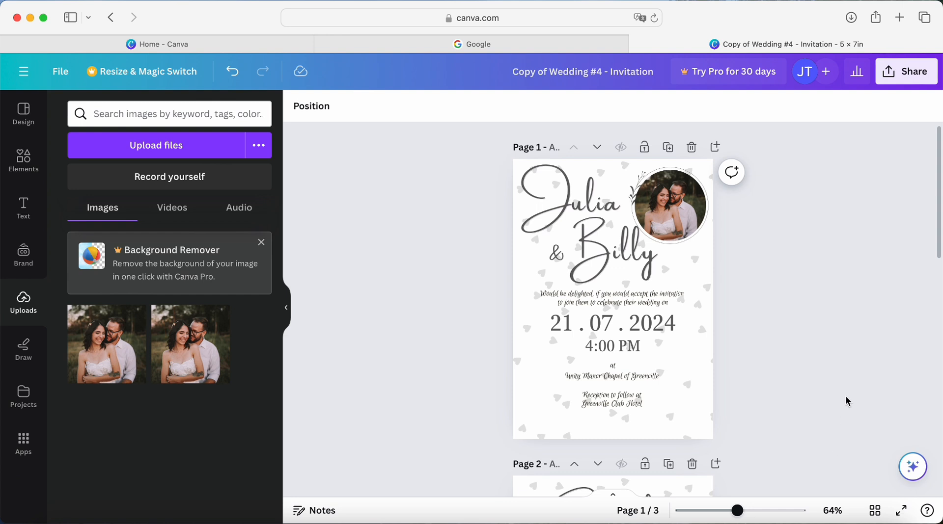
- Enlarge the couple's photo inside its round crop and shift it so both faces sit centred in the circle
{"action": "left_click", "coordinate": [682, 200]}
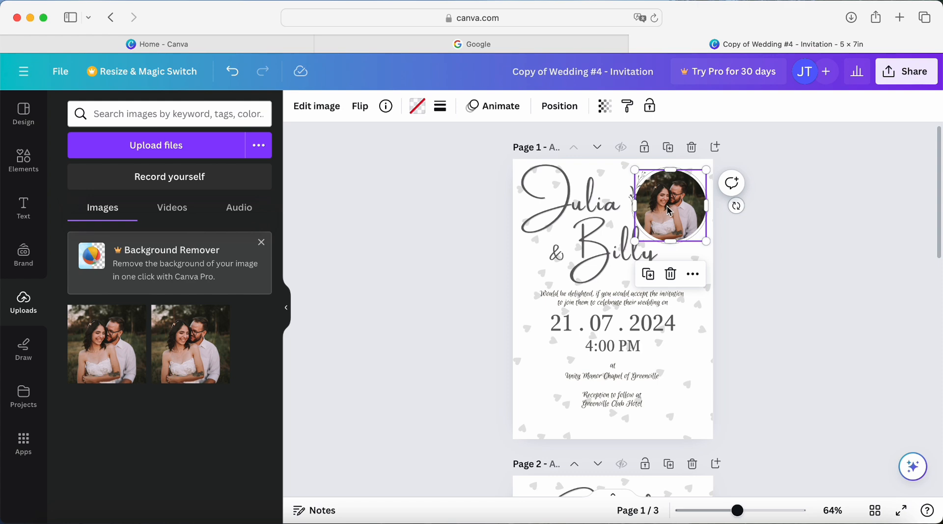
{"action": "double_click", "coordinate": [661, 214]}
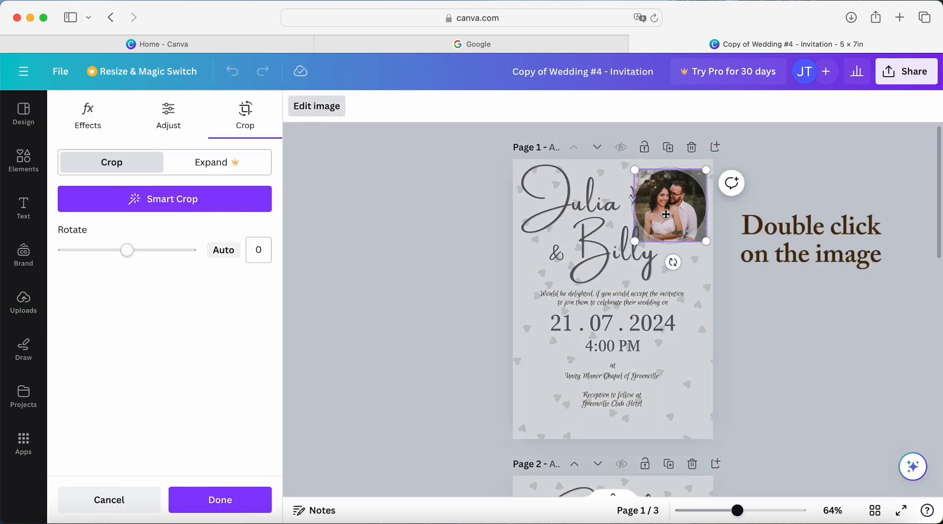
{"action": "left_click_drag", "start_coordinate": [669, 214], "coordinate": [673, 214]}
{"action": "left_click_drag", "start_coordinate": [708, 170], "coordinate": [741, 145]}
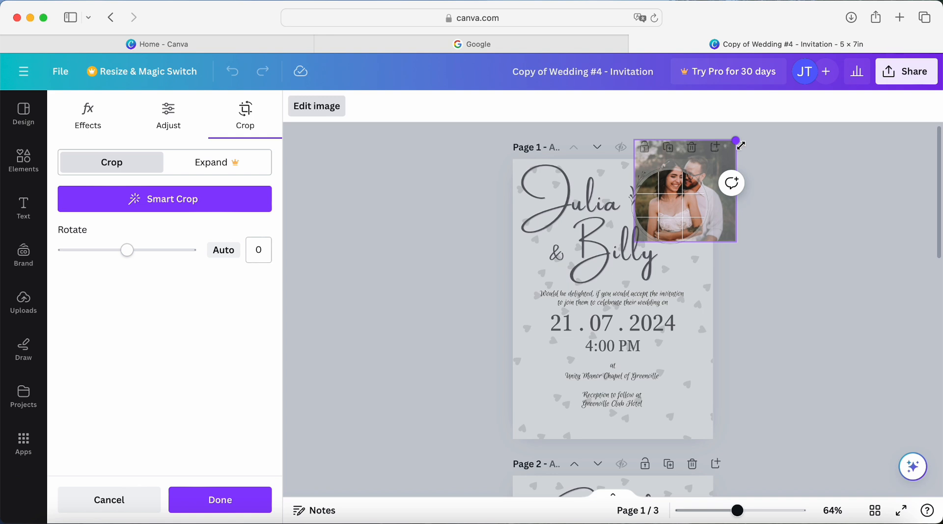
{"action": "left_click_drag", "start_coordinate": [677, 212], "coordinate": [662, 232]}
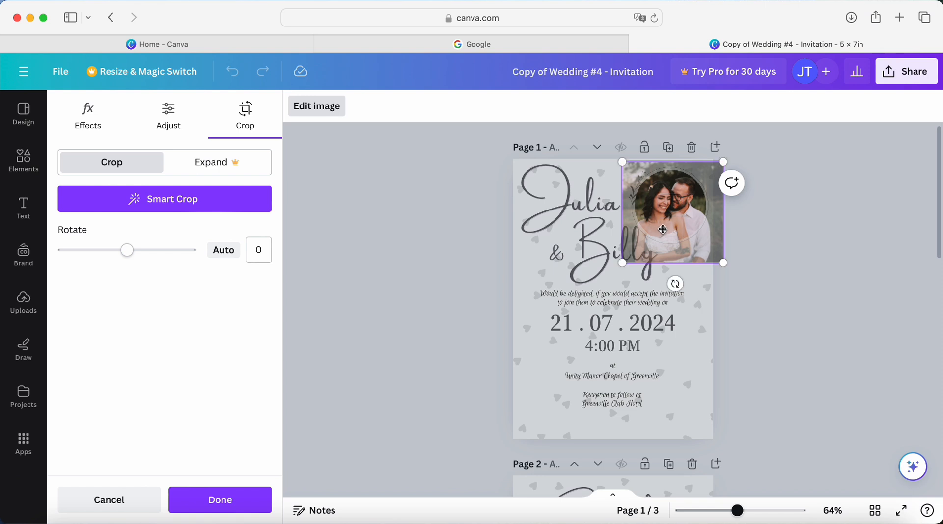
{"action": "left_click", "coordinate": [783, 220]}
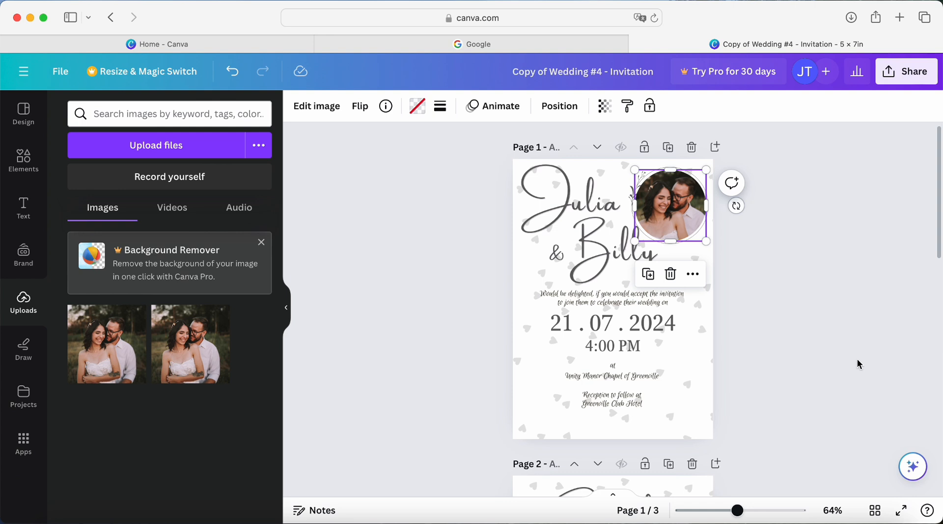
{"action": "left_click", "coordinate": [841, 369]}
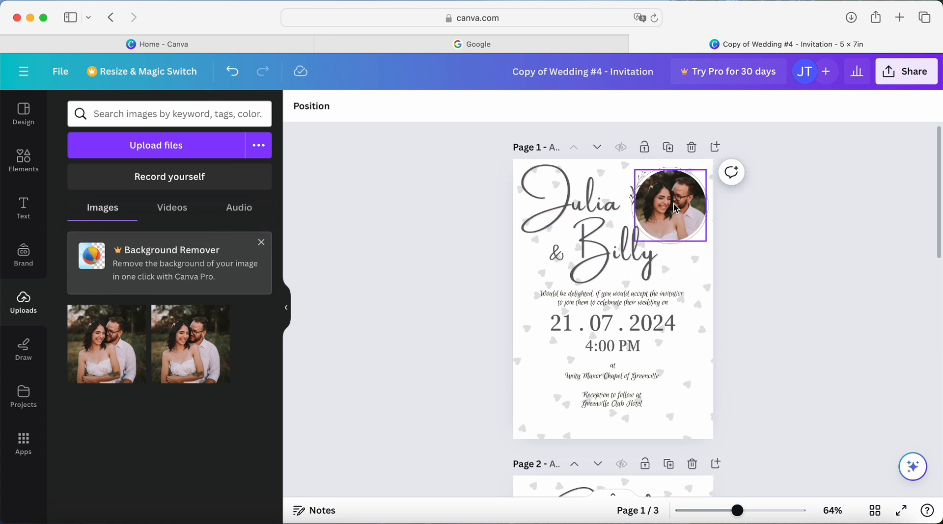
- Open the layer list for page 1 and move the leafy ring layer directly above the couple's photo
{"action": "left_click", "coordinate": [315, 108]}
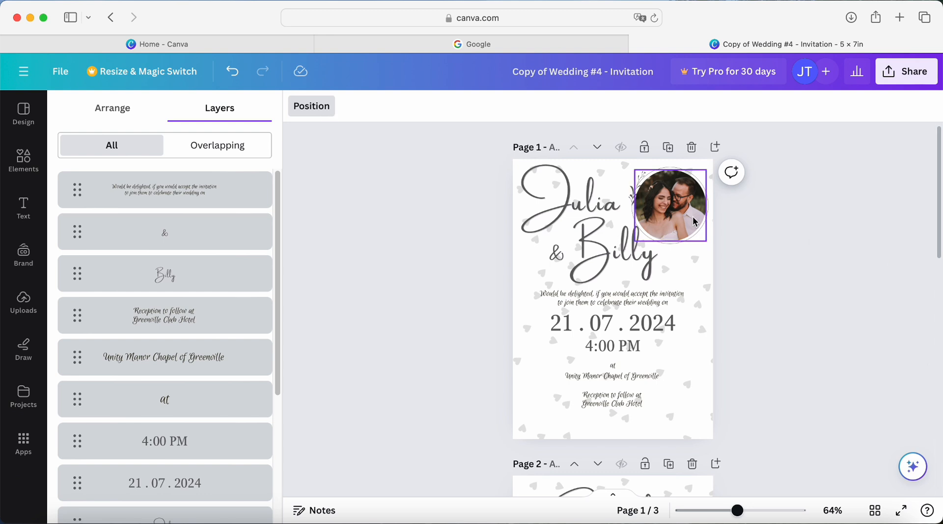
{"action": "left_click", "coordinate": [302, 109]}
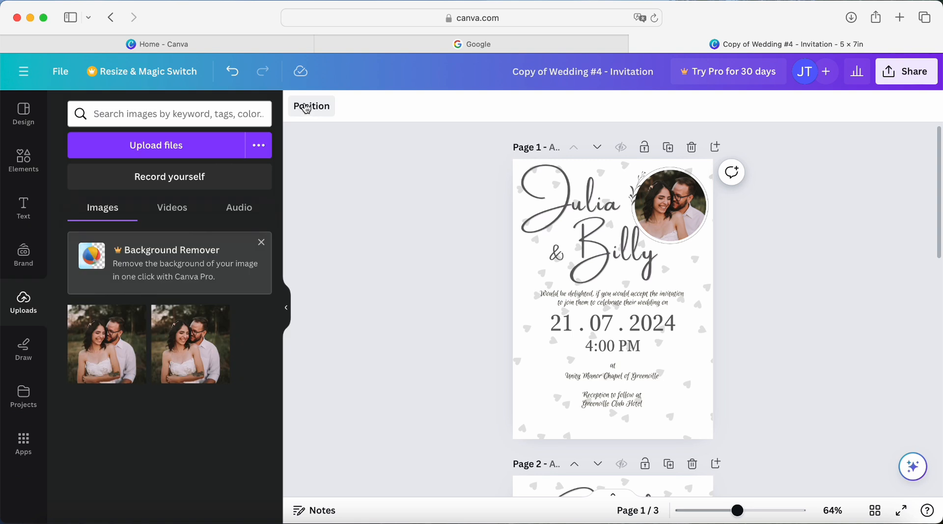
{"action": "left_click", "coordinate": [517, 261]}
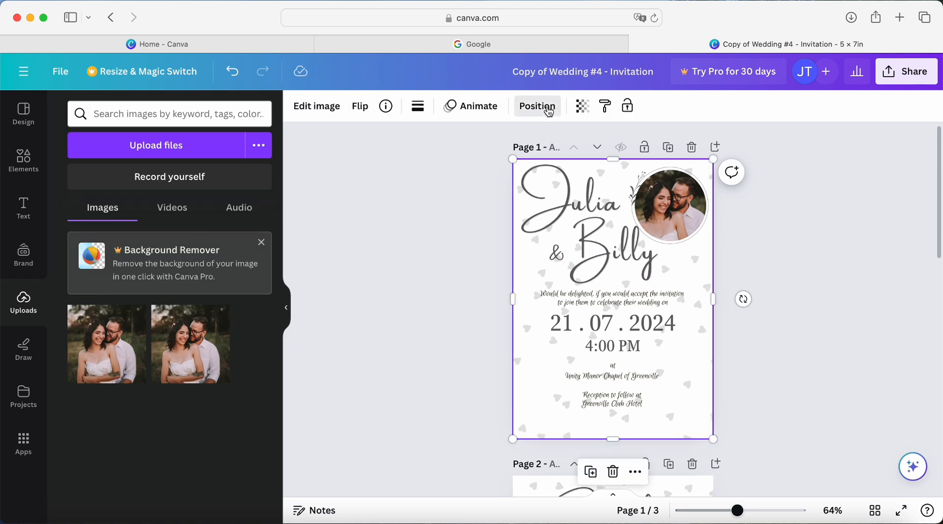
{"action": "left_click", "coordinate": [548, 112]}
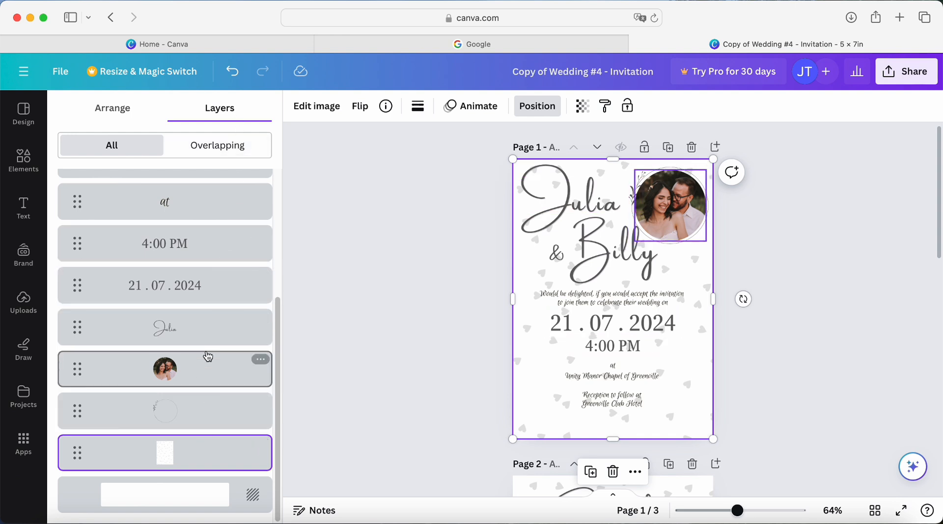
{"action": "scroll", "coordinate": [205, 361], "scroll_direction": "up", "scroll_amount": 1}
{"action": "scroll", "coordinate": [204, 361], "scroll_direction": "up", "scroll_amount": 3}
{"action": "scroll", "coordinate": [203, 362], "scroll_direction": "down", "scroll_amount": 3}
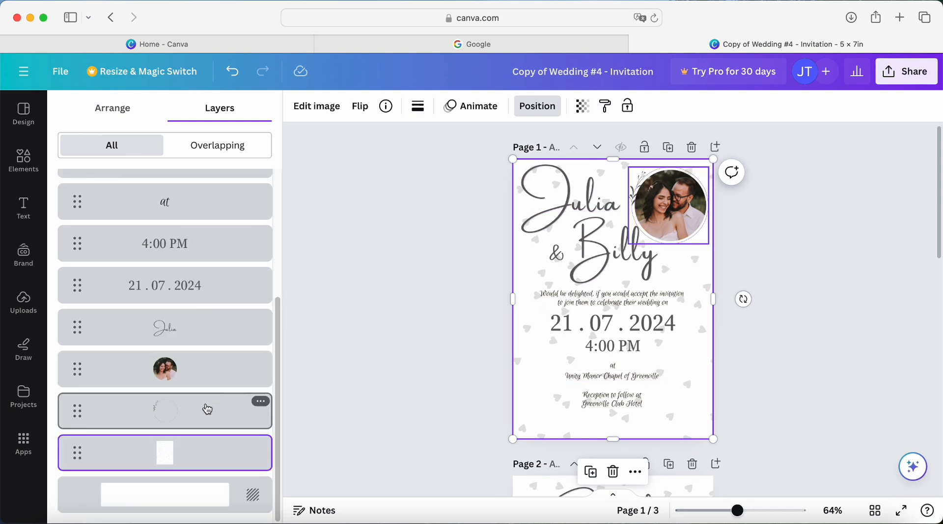
{"action": "left_click_drag", "start_coordinate": [207, 409], "coordinate": [209, 349]}
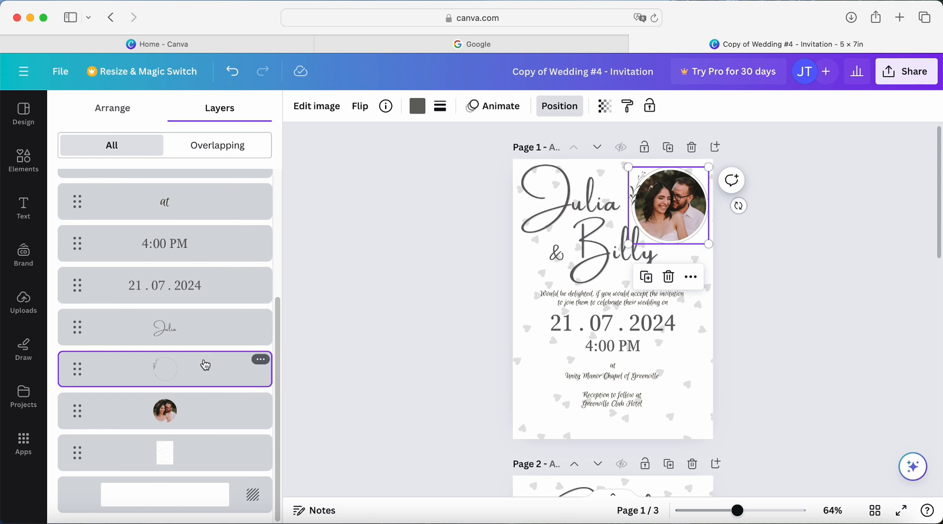
- Move the leafy ring layer below the couple's photo and back above it, and close the layer list
{"action": "left_click_drag", "start_coordinate": [202, 366], "coordinate": [201, 422]}
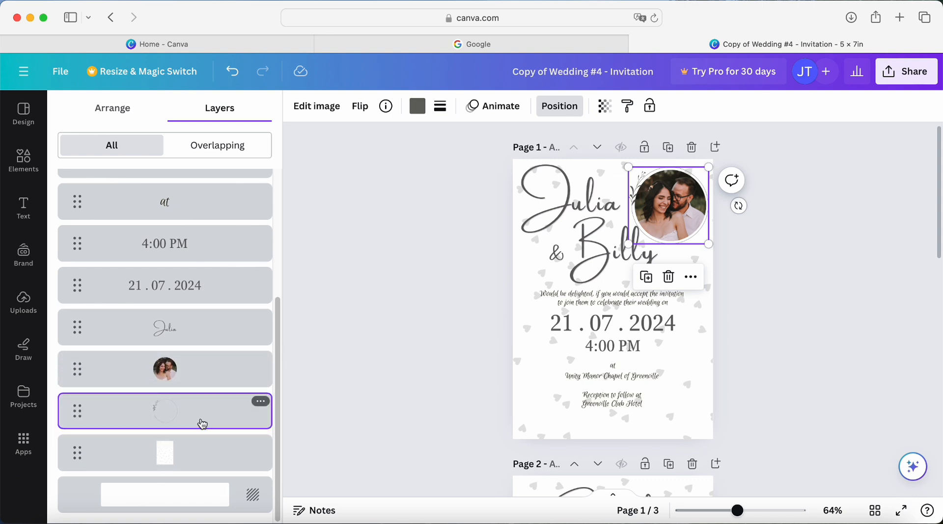
{"action": "left_click_drag", "start_coordinate": [212, 421], "coordinate": [209, 357]}
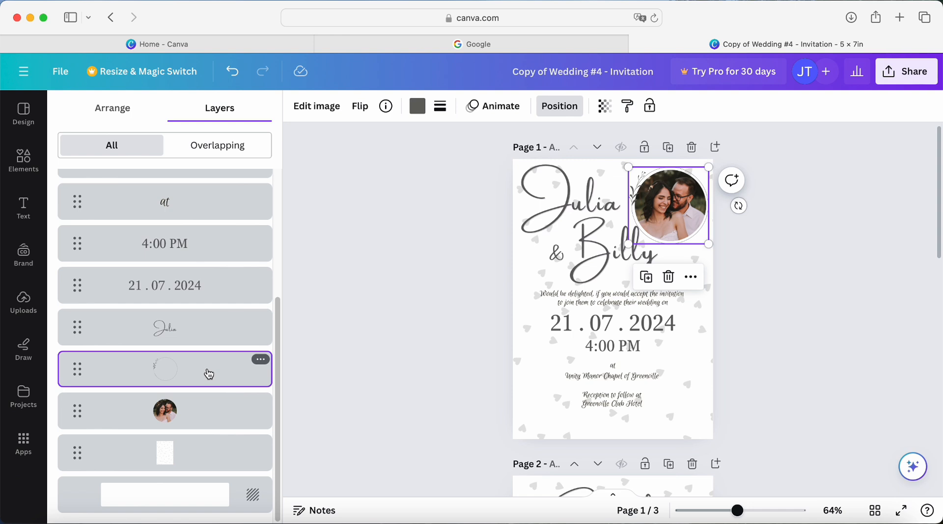
{"action": "key", "text": "Escape"}
{"action": "left_click", "coordinate": [751, 313]}
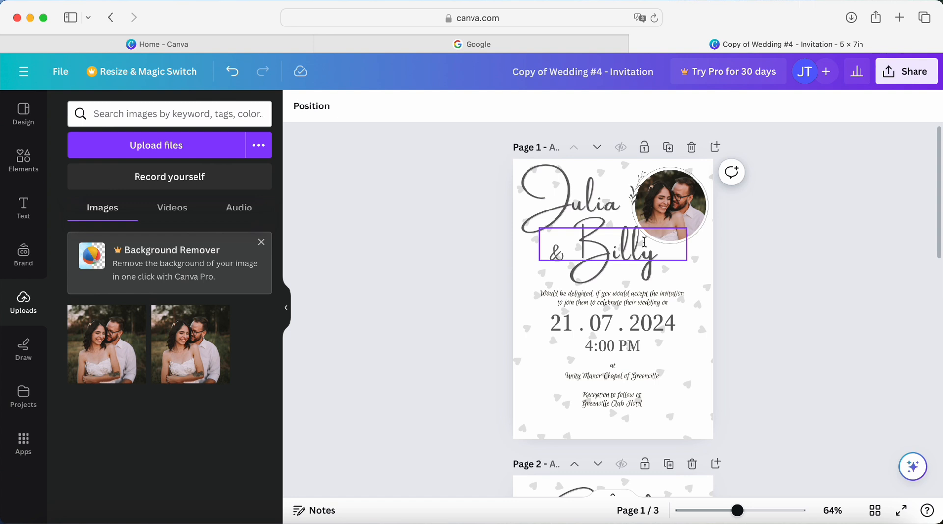
- Try the Slopes font on the whole two-line invitation wording and undo the font change
{"action": "left_click", "coordinate": [640, 294]}
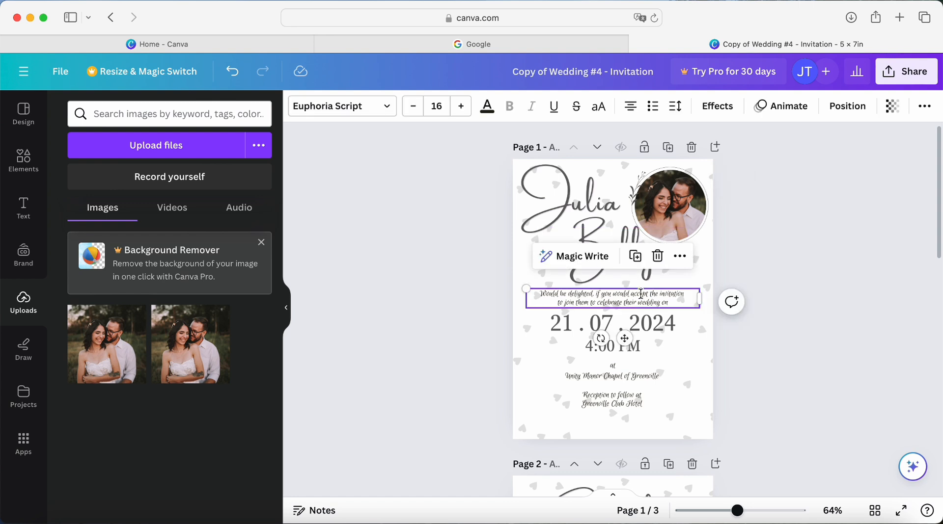
{"action": "left_click", "coordinate": [652, 303]}
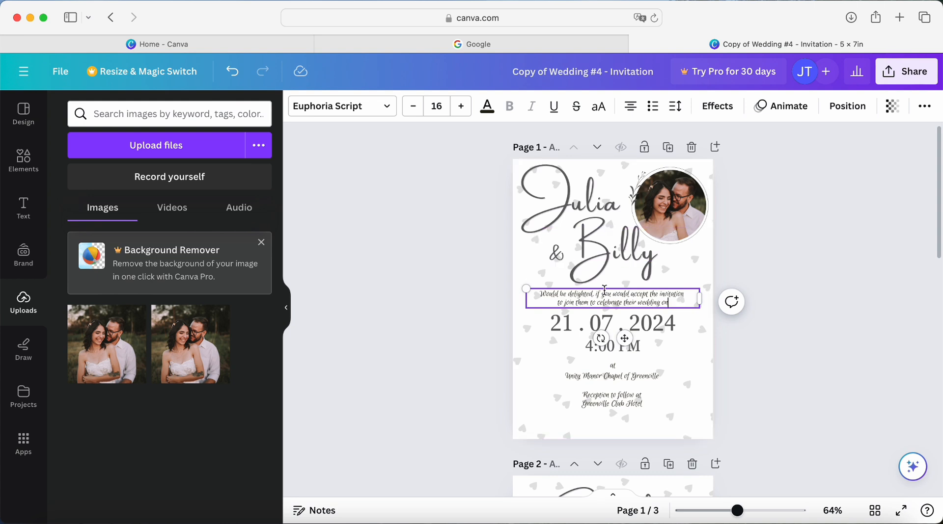
{"action": "key", "text": "Escape"}
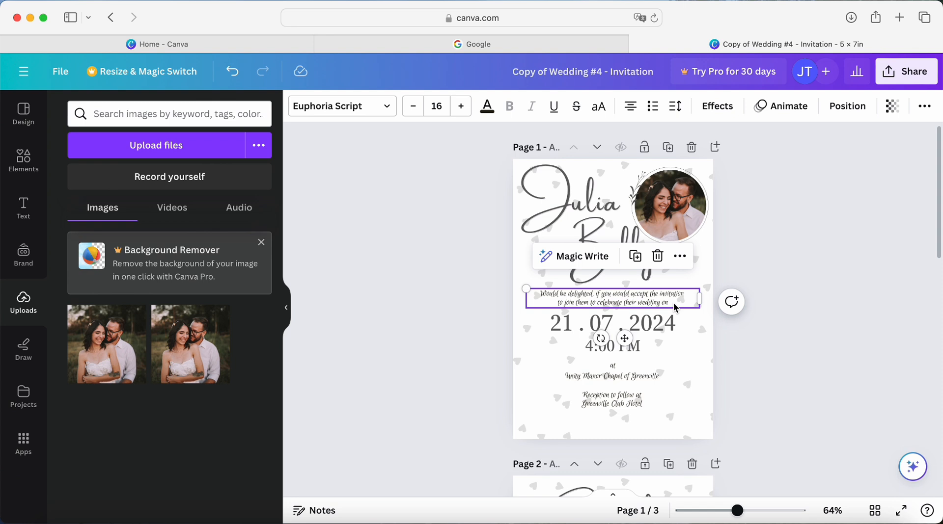
{"action": "left_click", "coordinate": [673, 302]}
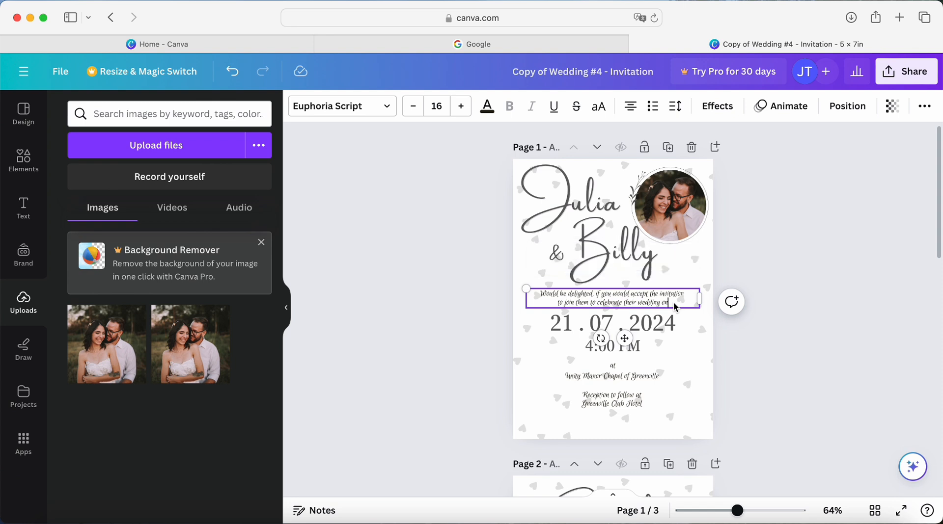
{"action": "triple_click", "coordinate": [578, 295]}
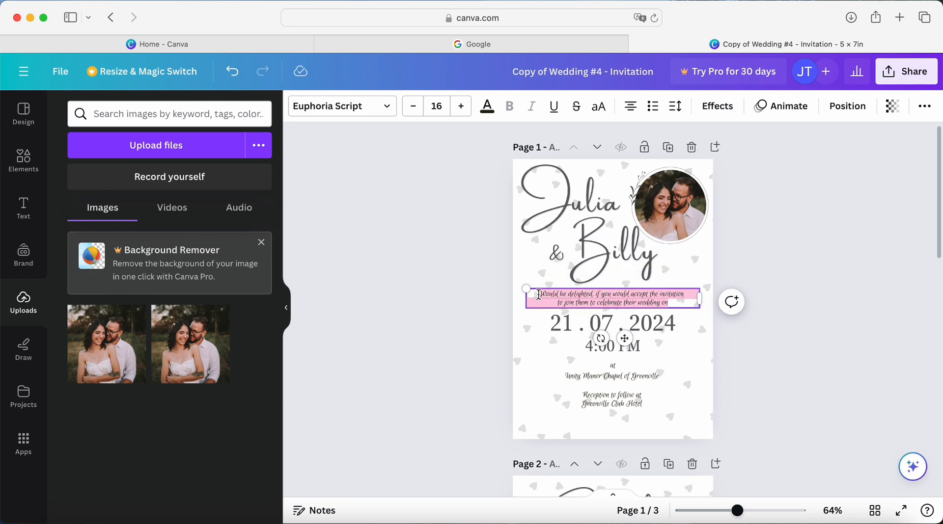
{"action": "left_click", "coordinate": [385, 106]}
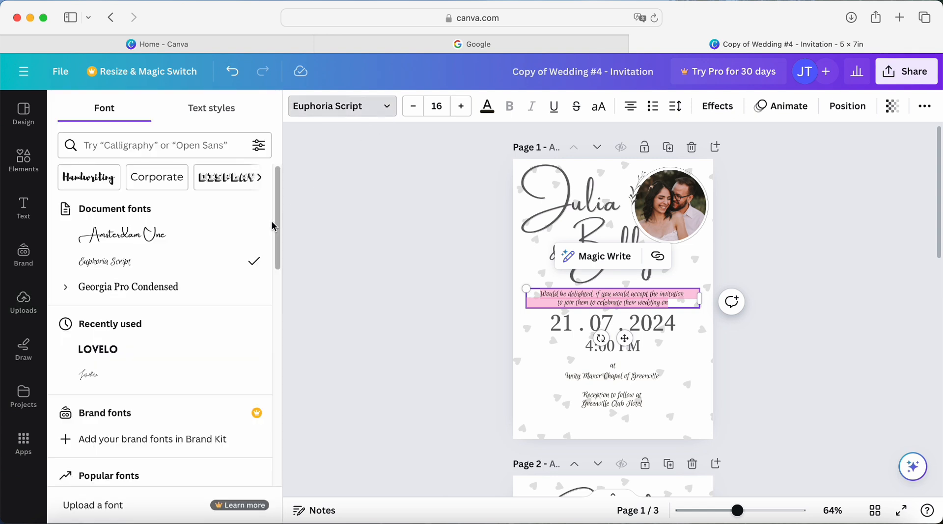
{"action": "scroll", "coordinate": [231, 267], "scroll_direction": "down", "scroll_amount": 5}
{"action": "scroll", "coordinate": [233, 267], "scroll_direction": "down", "scroll_amount": 9}
{"action": "scroll", "coordinate": [233, 267], "scroll_direction": "down", "scroll_amount": 20}
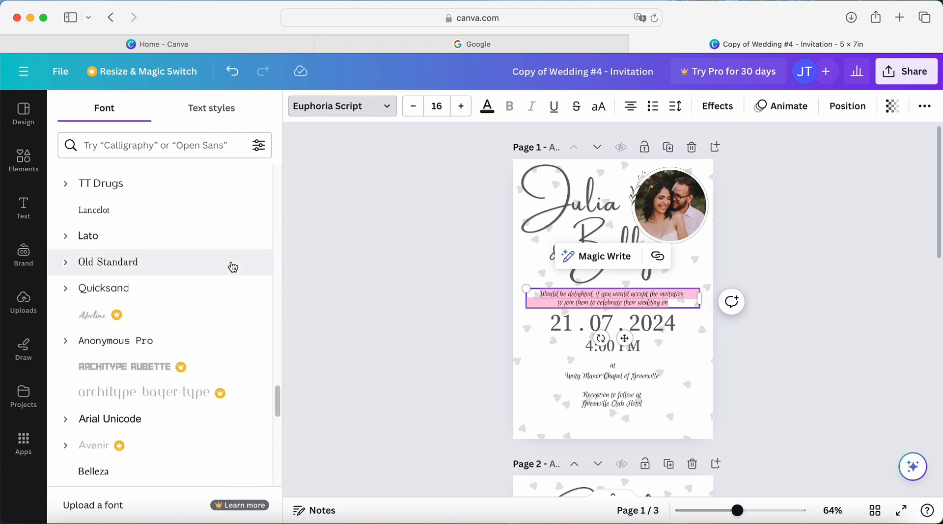
{"action": "scroll", "coordinate": [233, 267], "scroll_direction": "down", "scroll_amount": 5}
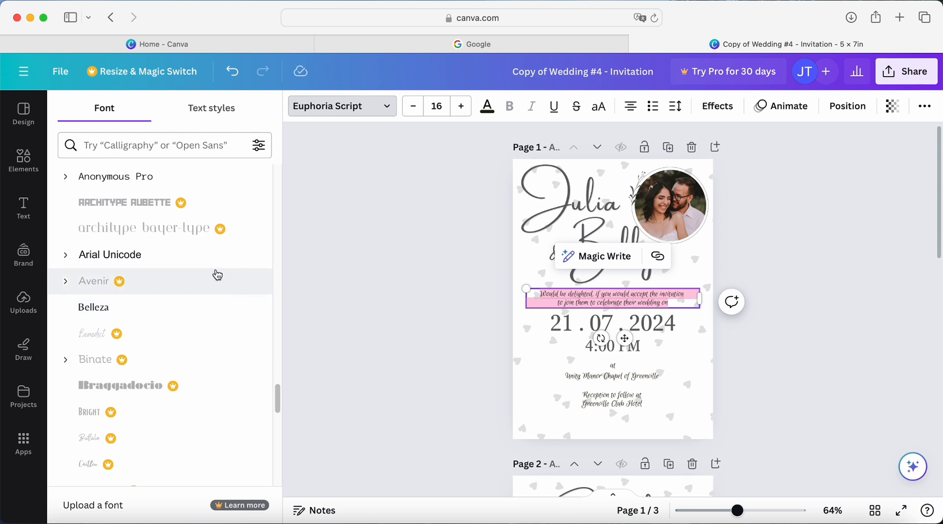
{"action": "scroll", "coordinate": [217, 275], "scroll_direction": "up", "scroll_amount": 10}
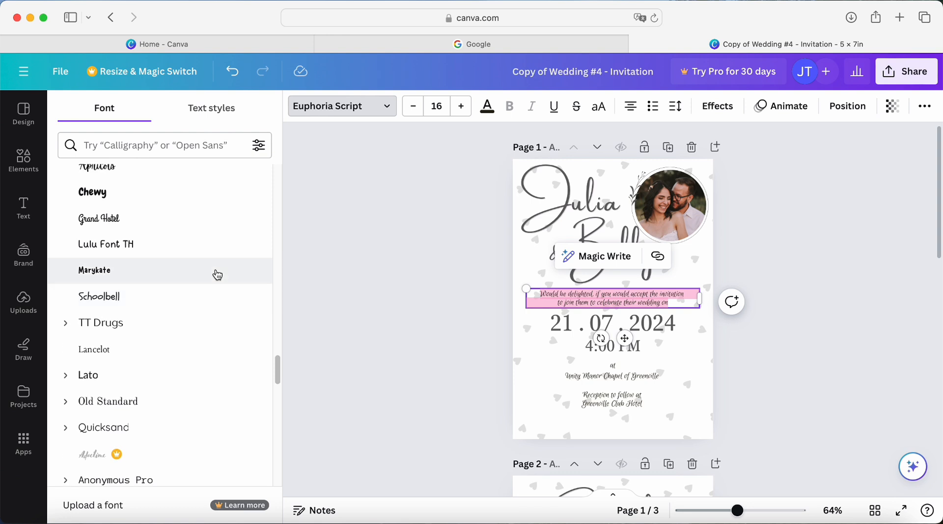
{"action": "scroll", "coordinate": [217, 275], "scroll_direction": "up", "scroll_amount": 3}
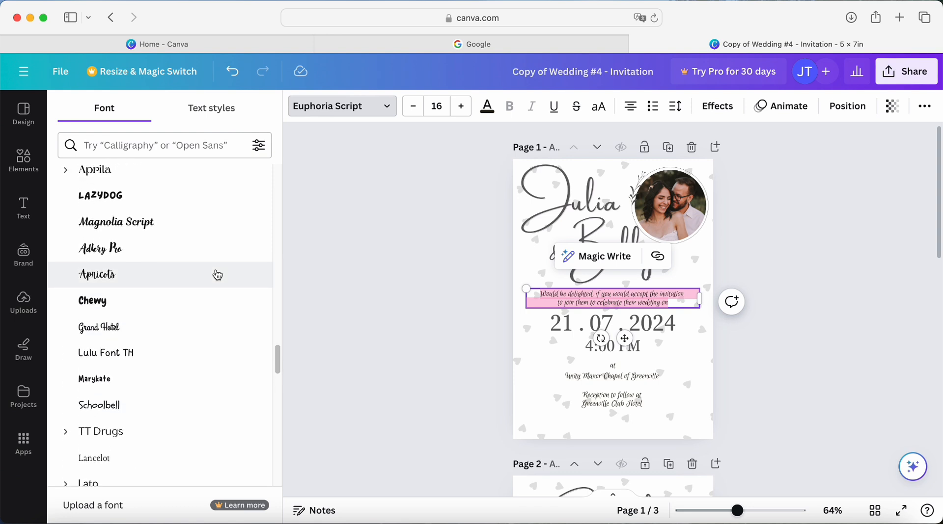
{"action": "scroll", "coordinate": [218, 275], "scroll_direction": "up", "scroll_amount": 1}
{"action": "scroll", "coordinate": [218, 275], "scroll_direction": "up", "scroll_amount": 1}
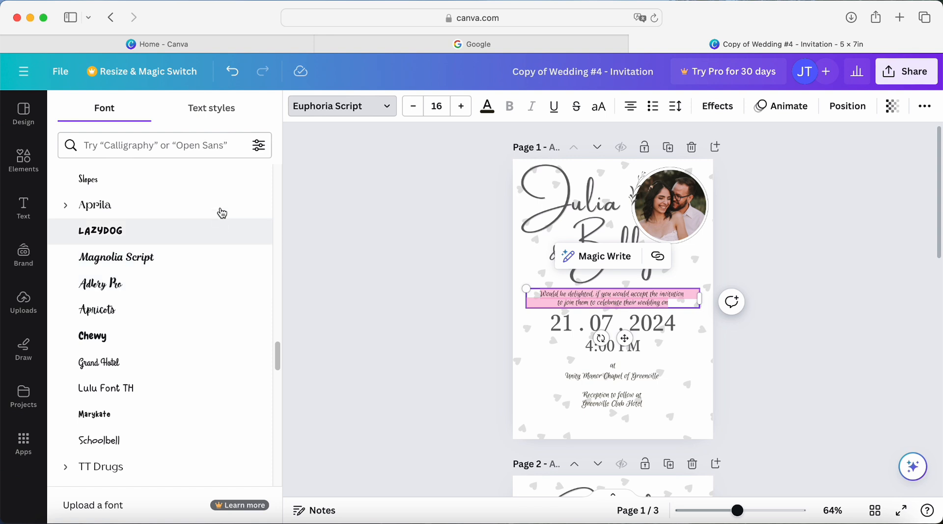
{"action": "left_click", "coordinate": [226, 191]}
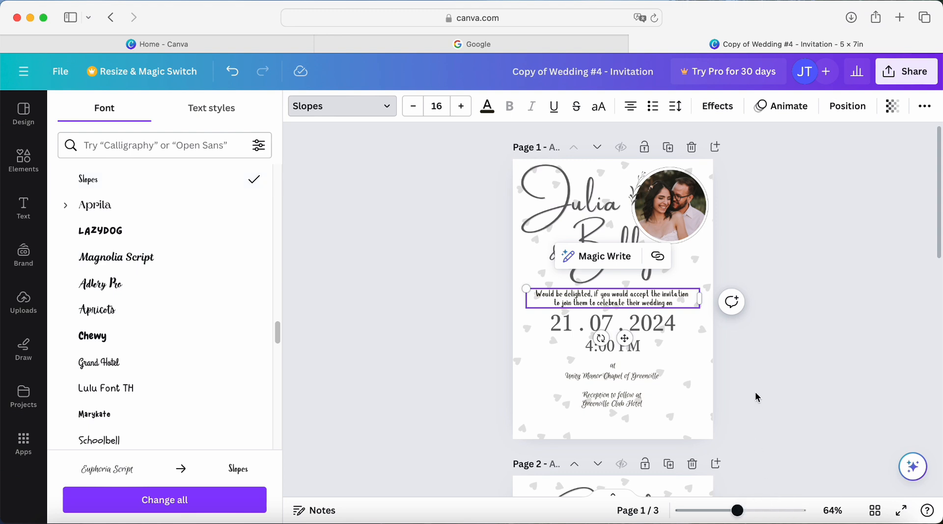
{"action": "left_click", "coordinate": [233, 81]}
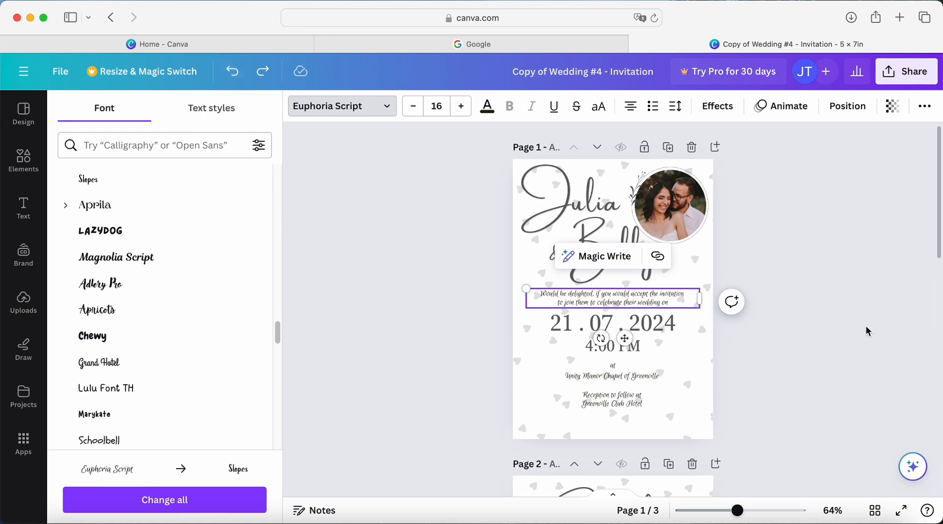
{"action": "left_click", "coordinate": [707, 317]}
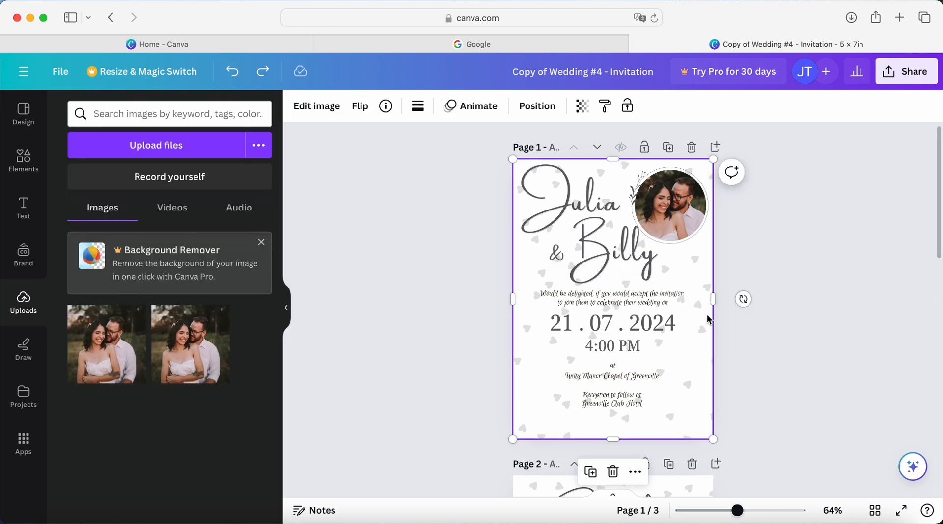
- Change the wedding date on page 1 to 15 . 08 . 2025
{"action": "left_click", "coordinate": [583, 324]}
{"action": "left_click", "coordinate": [579, 324]}
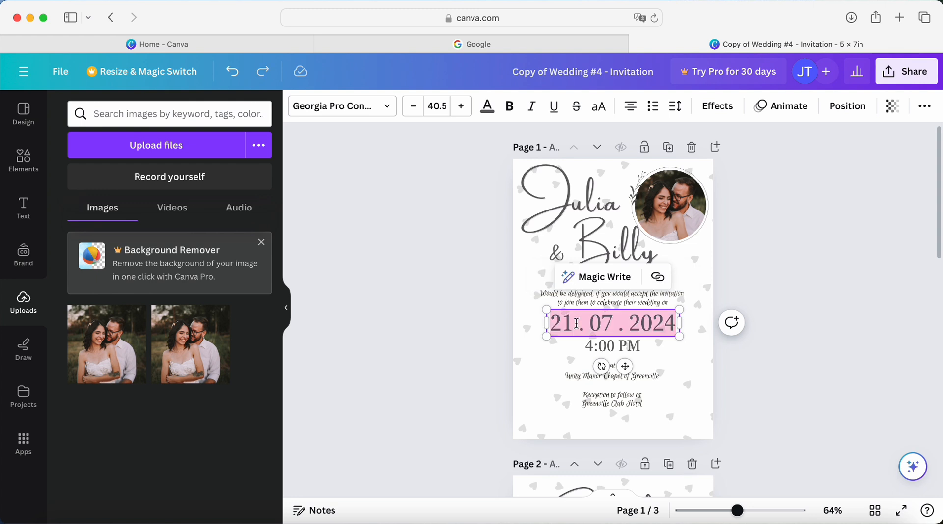
{"action": "left_click", "coordinate": [575, 323]}
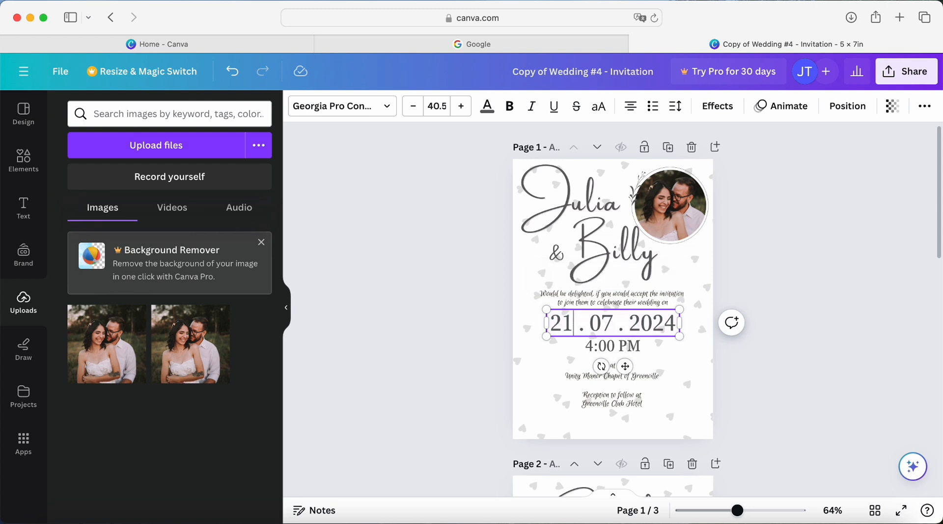
{"action": "key", "text": "BackSpace"}
{"action": "key", "text": "BackSpace"}
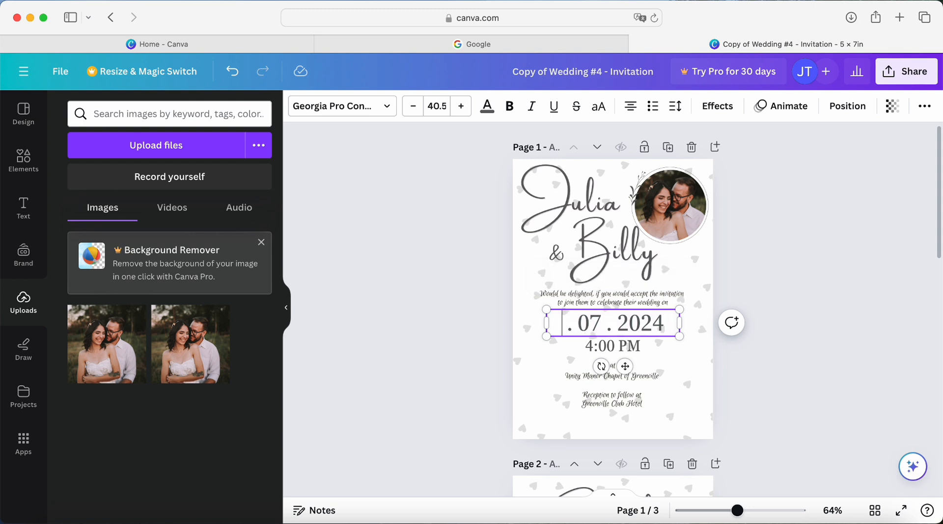
{"action": "type", "text": "15"}
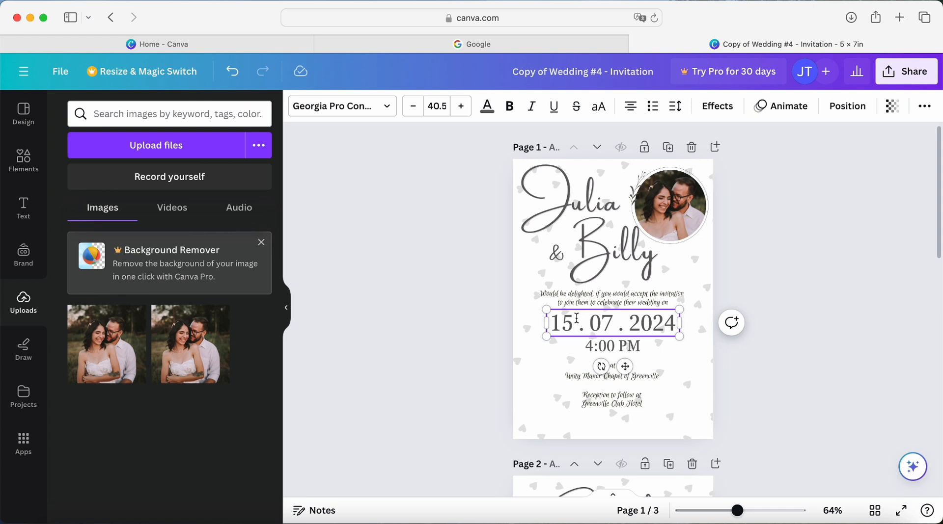
{"action": "left_click", "coordinate": [613, 314]}
{"action": "key", "text": "BackSpace"}
{"action": "type", "text": "8"}
{"action": "left_click", "coordinate": [676, 322]}
{"action": "key", "text": "BackSpace"}
{"action": "type", "text": "5"}
- Change the wedding time on page 1 to 5:00 PM
{"action": "left_click", "coordinate": [626, 338]}
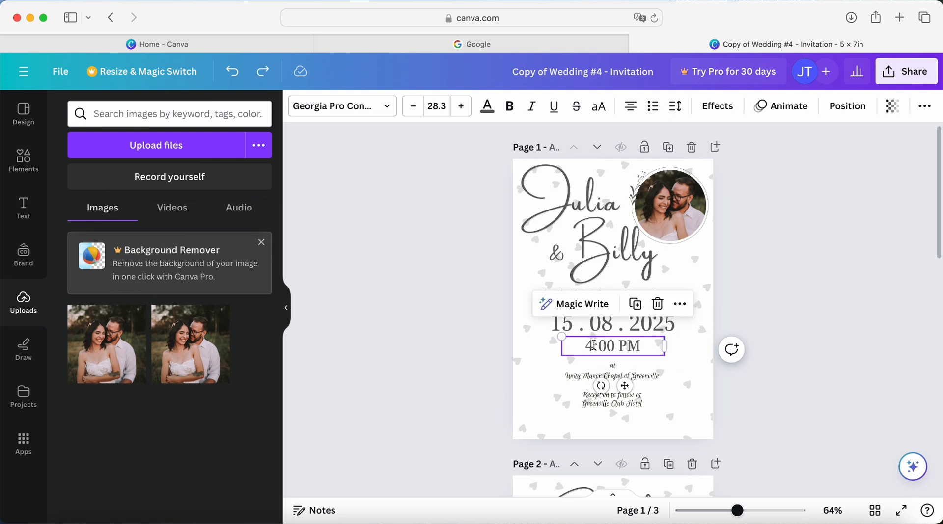
{"action": "left_click", "coordinate": [626, 337]}
{"action": "left_click", "coordinate": [596, 348]}
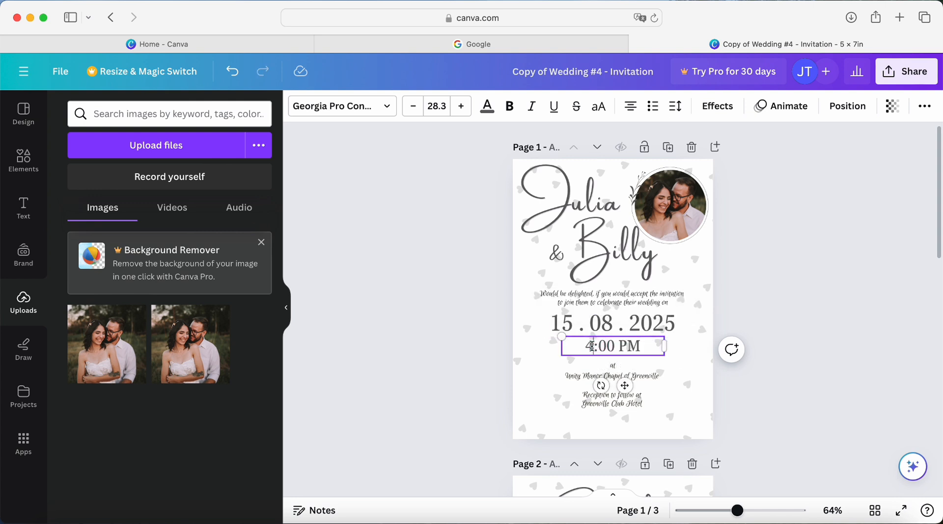
{"action": "key", "text": "BackSpace"}
{"action": "type", "text": "5"}
{"action": "left_click", "coordinate": [688, 363]}
- Inspect the ceremony venue and reception text boxes on page 1 and the website text box on page 2
{"action": "left_click", "coordinate": [619, 376]}
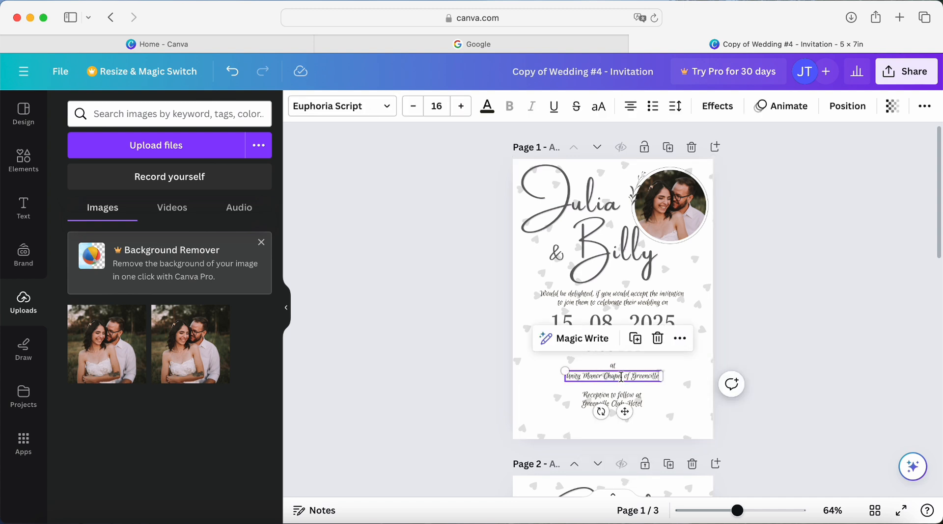
{"action": "left_click", "coordinate": [620, 395]}
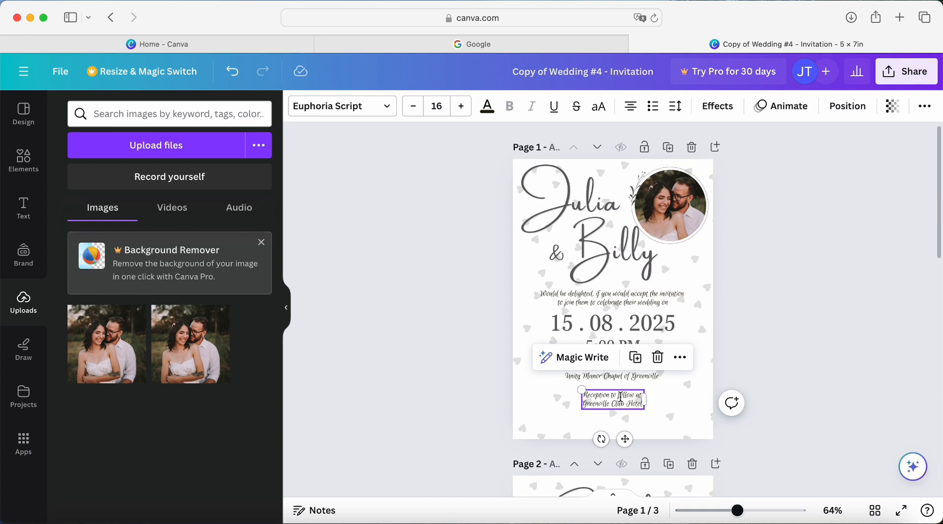
{"action": "scroll", "coordinate": [799, 337], "scroll_direction": "down", "scroll_amount": 5}
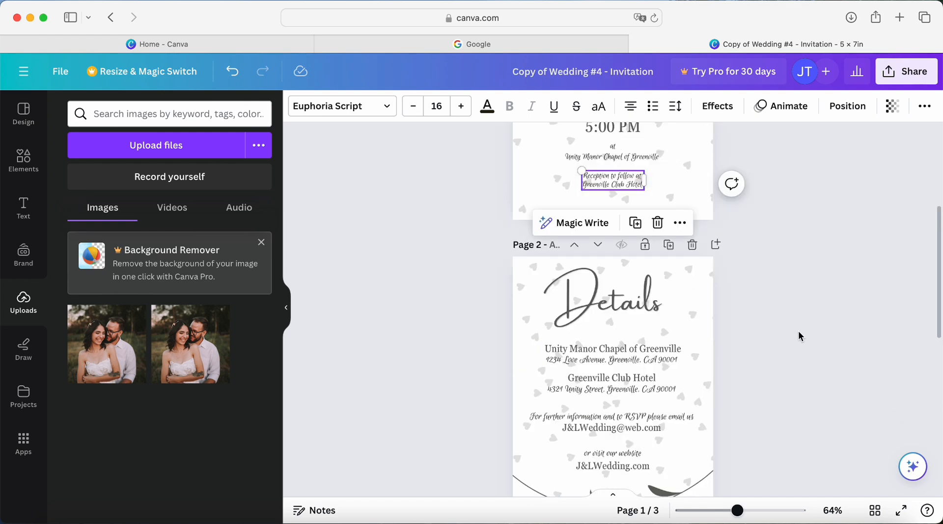
{"action": "scroll", "coordinate": [799, 337], "scroll_direction": "down", "scroll_amount": 3}
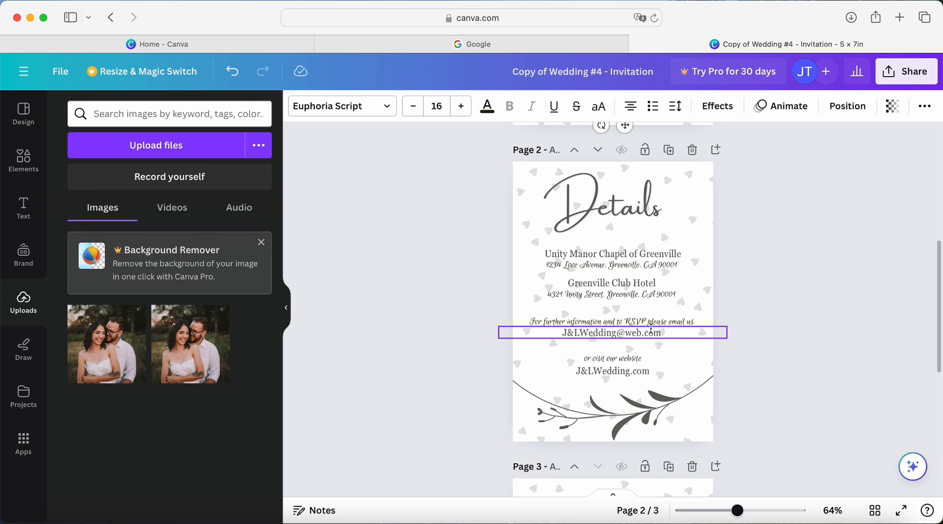
{"action": "left_click", "coordinate": [633, 368]}
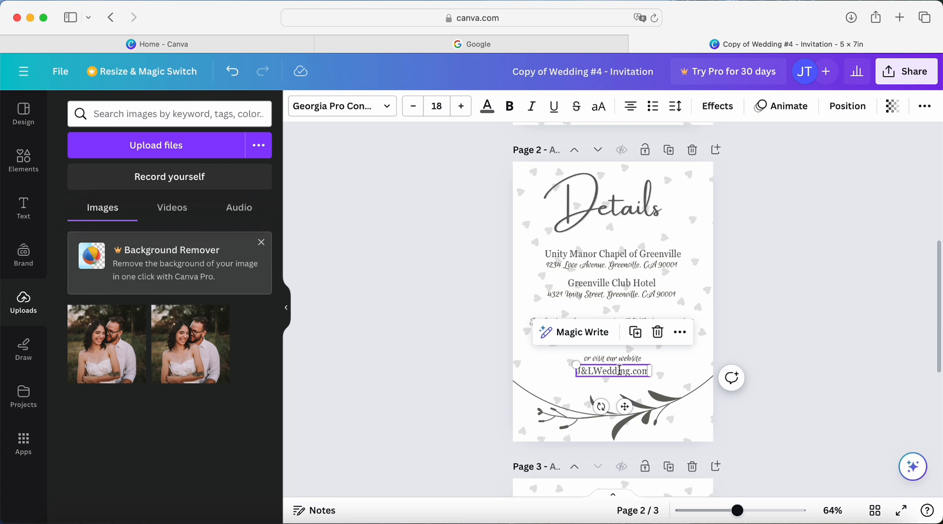
{"action": "left_click", "coordinate": [673, 365]}
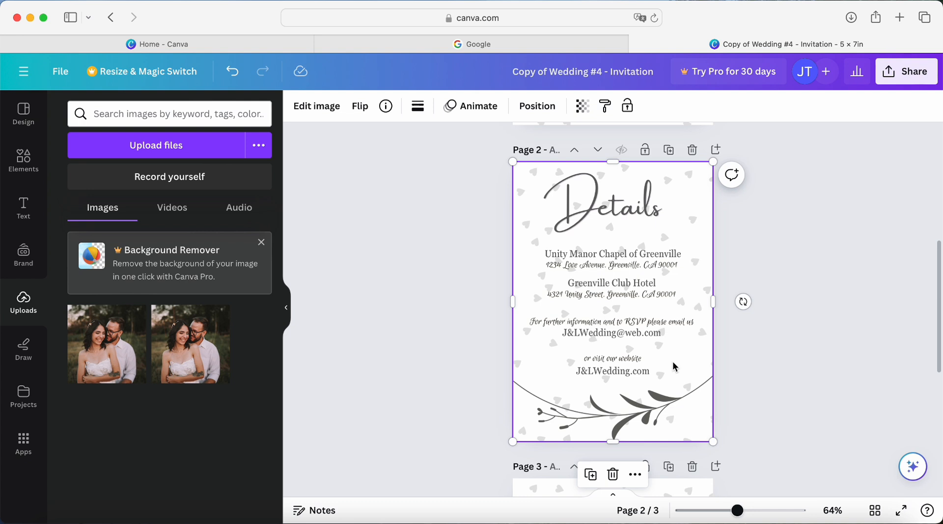
- Review all three pages of the invitation, from the front page through the details page to the heart-patterned back
{"action": "scroll", "coordinate": [673, 364], "scroll_direction": "down", "scroll_amount": 3}
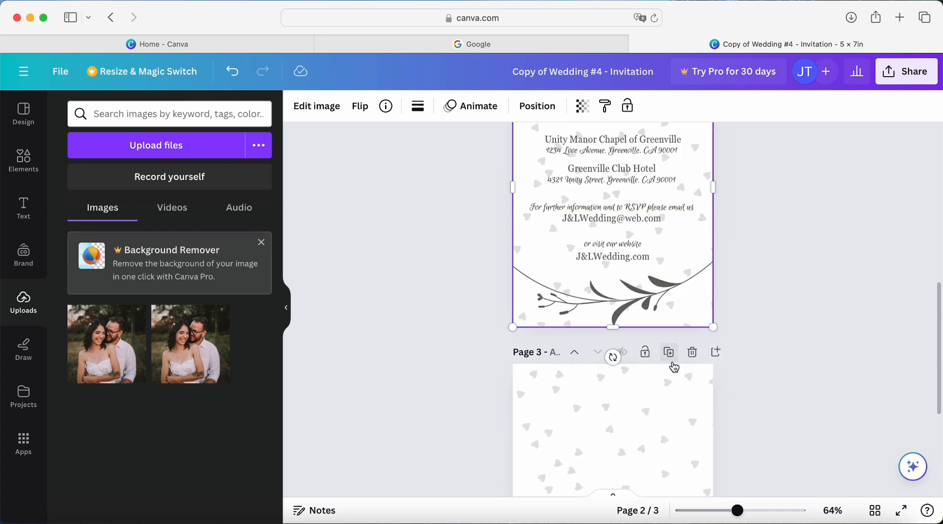
{"action": "scroll", "coordinate": [673, 364], "scroll_direction": "down", "scroll_amount": 5}
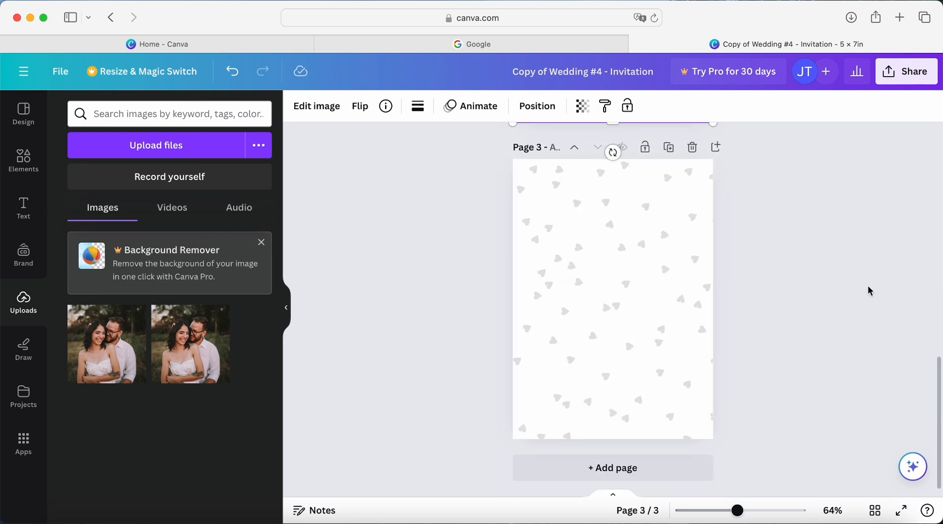
{"action": "scroll", "coordinate": [865, 293], "scroll_direction": "up", "scroll_amount": 15}
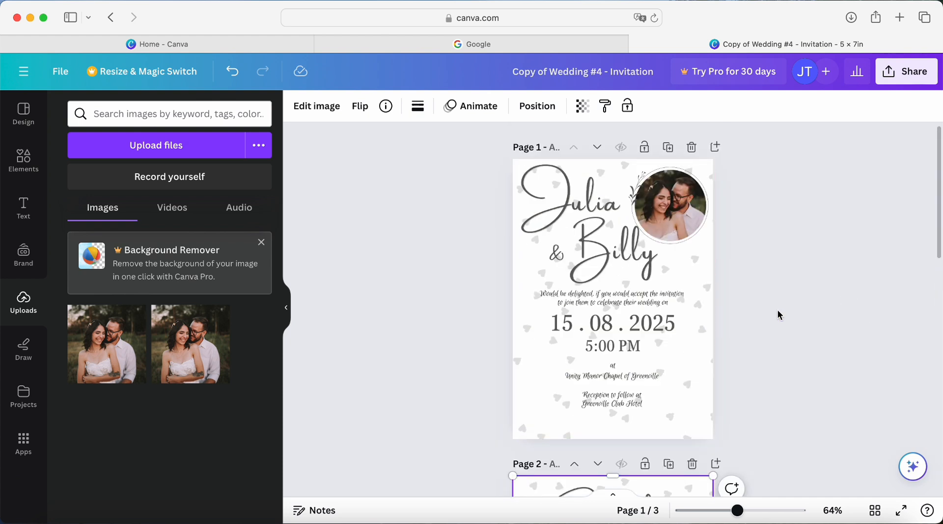
{"action": "scroll", "coordinate": [775, 318], "scroll_direction": "down", "scroll_amount": 8}
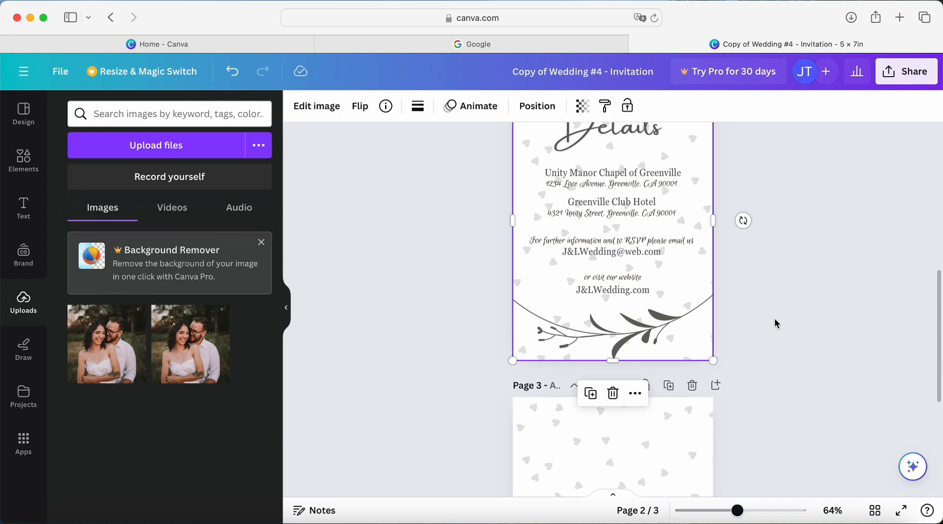
{"action": "scroll", "coordinate": [775, 320], "scroll_direction": "down", "scroll_amount": 3}
{"action": "scroll", "coordinate": [765, 319], "scroll_direction": "down", "scroll_amount": 1}
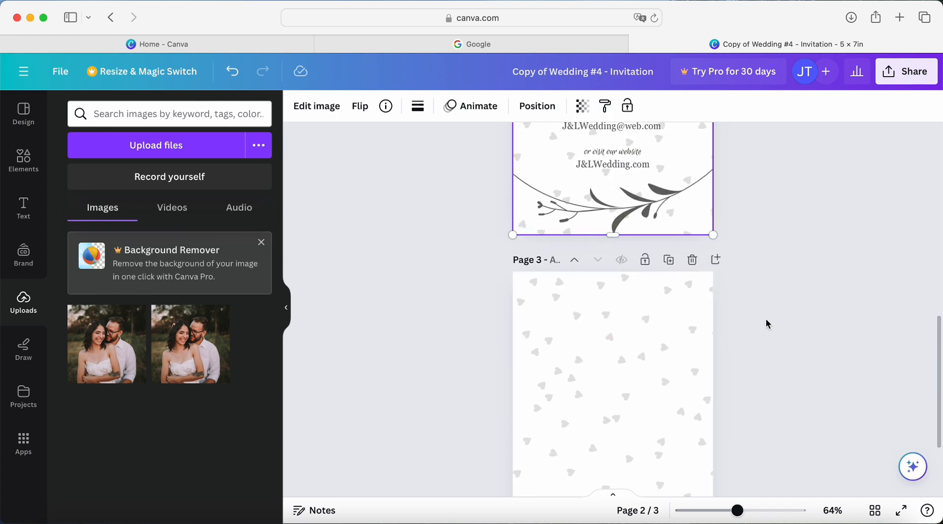
{"action": "scroll", "coordinate": [766, 324], "scroll_direction": "up", "scroll_amount": 10}
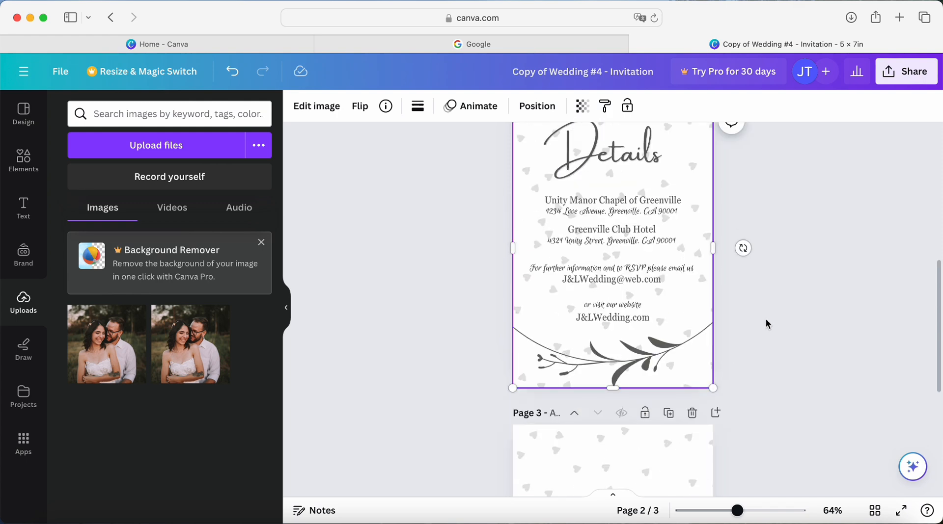
{"action": "scroll", "coordinate": [765, 319], "scroll_direction": "up", "scroll_amount": 4}
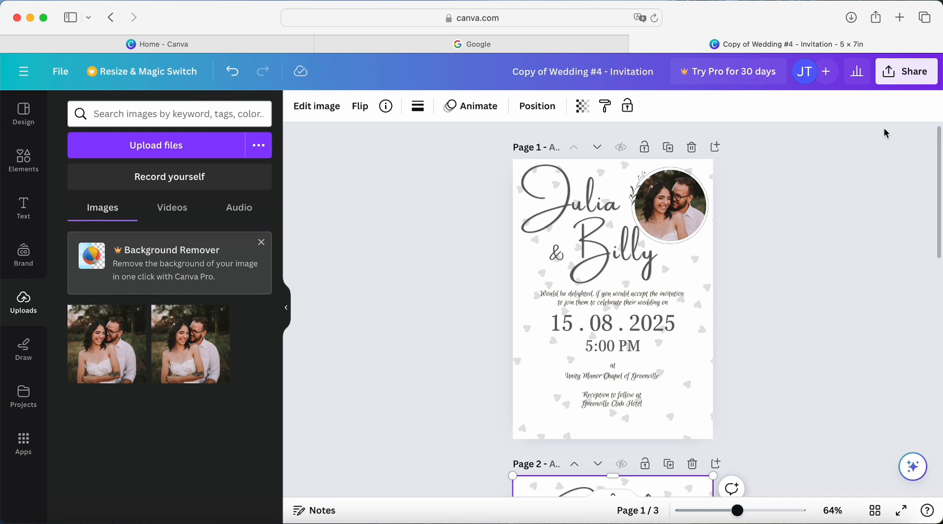
- Download all three pages of the invitation as a PDF Standard file and dismiss the download pop-up
{"action": "left_click", "coordinate": [917, 73]}
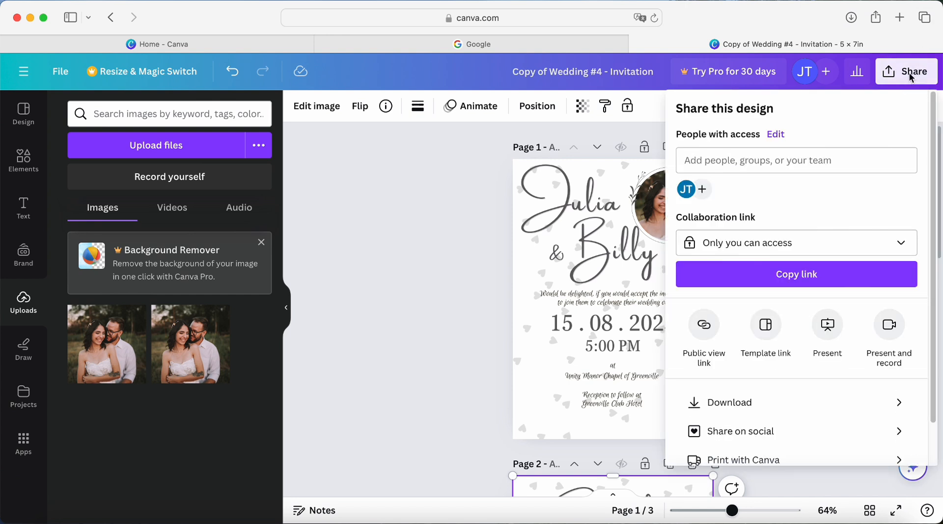
{"action": "left_click", "coordinate": [898, 407]}
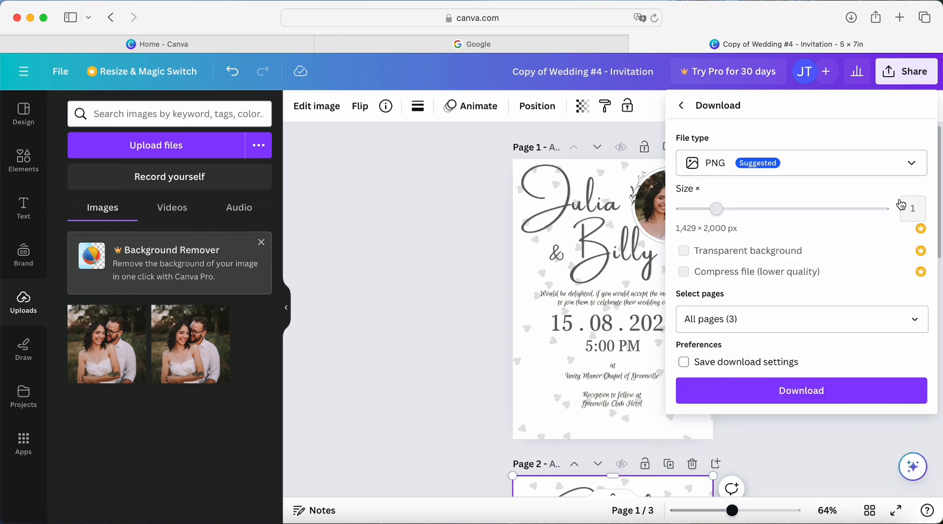
{"action": "left_click", "coordinate": [914, 165]}
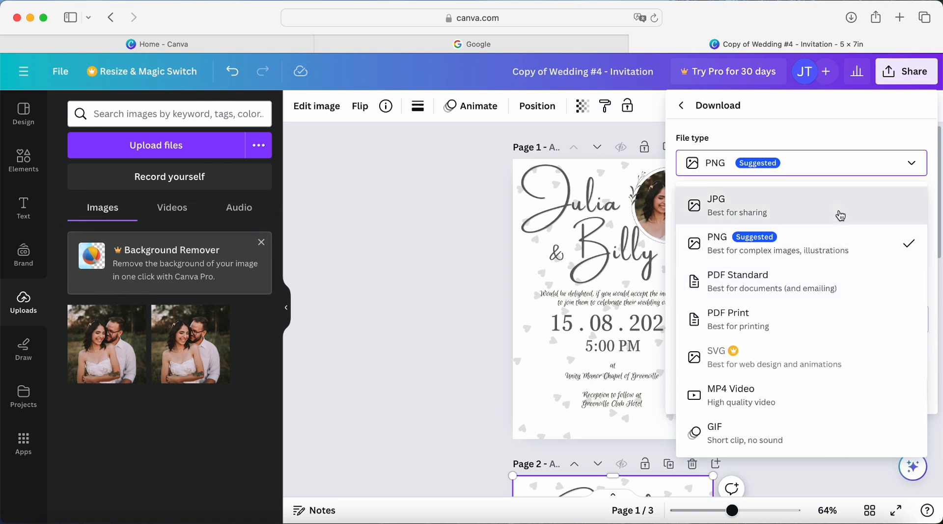
{"action": "left_click", "coordinate": [840, 215]}
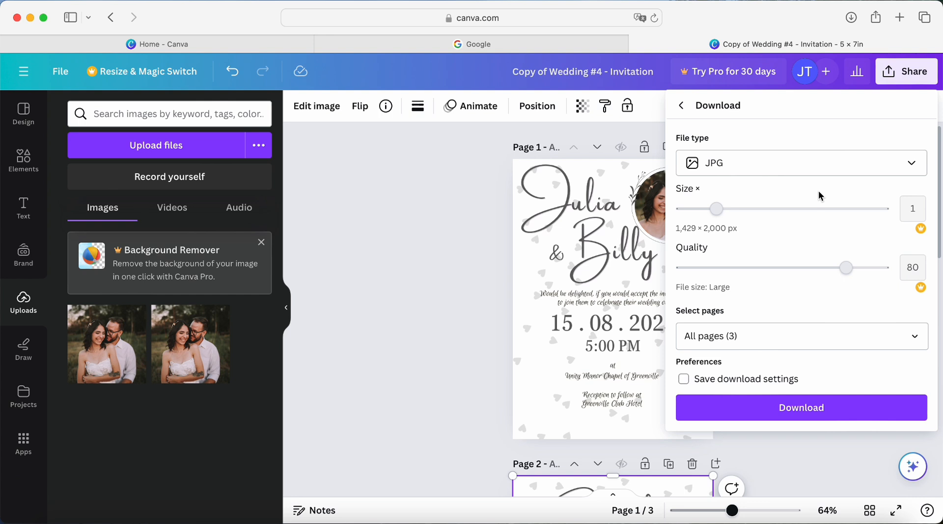
{"action": "left_click", "coordinate": [910, 164]}
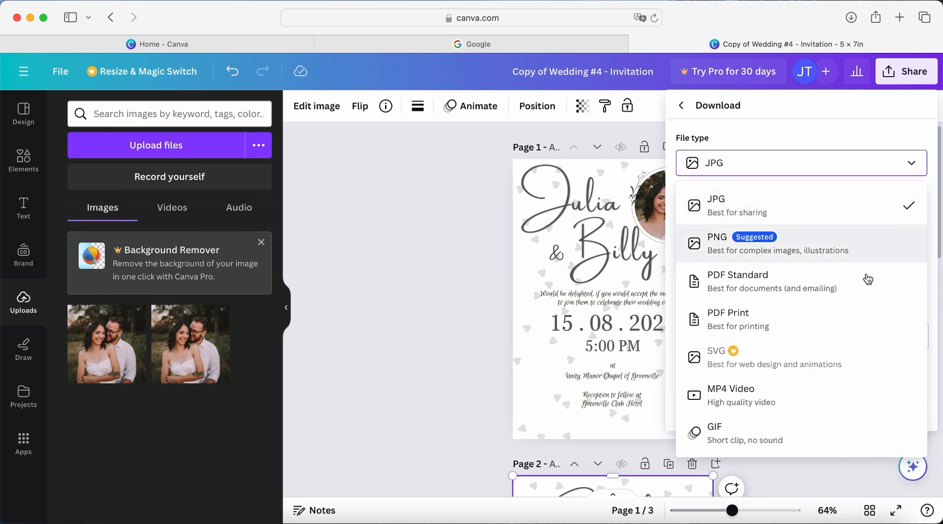
{"action": "left_click", "coordinate": [860, 294]}
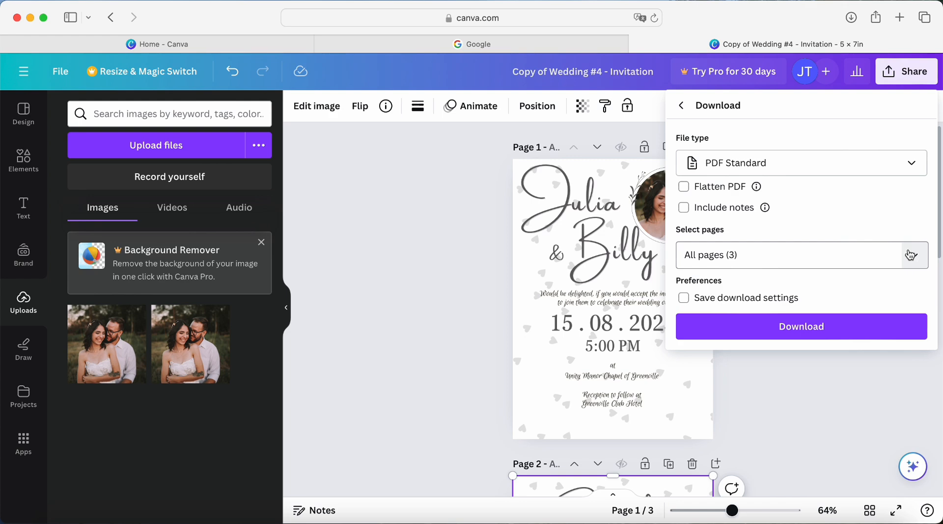
{"action": "left_click", "coordinate": [843, 331]}
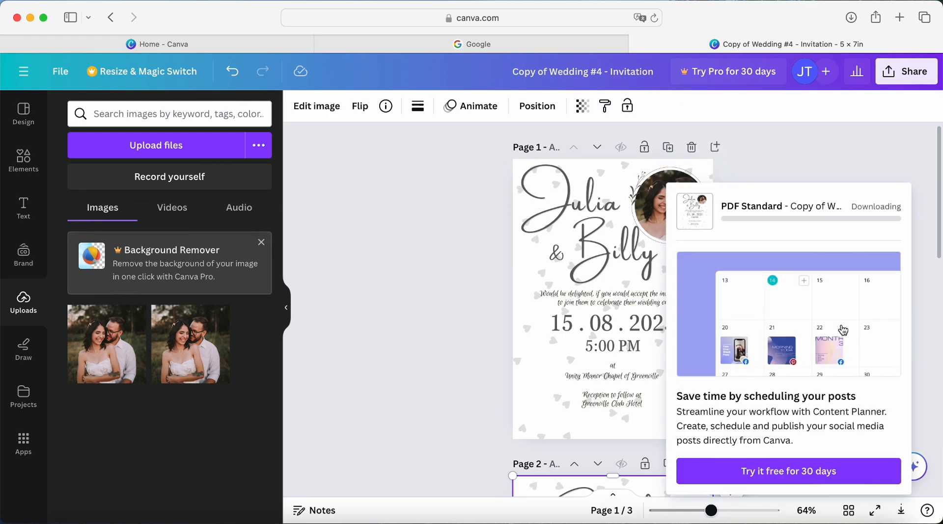
{"action": "left_click", "coordinate": [830, 316]}
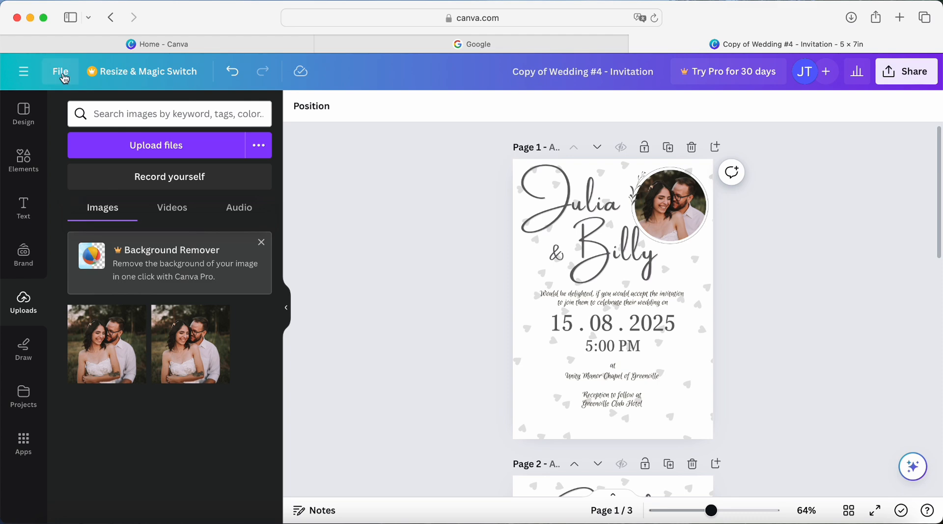
- Go to the Canva home page and look for the invitation among the recent designs
{"action": "left_click", "coordinate": [534, 18]}
{"action": "type", "text": "c"}
{"action": "key", "text": "Return"}
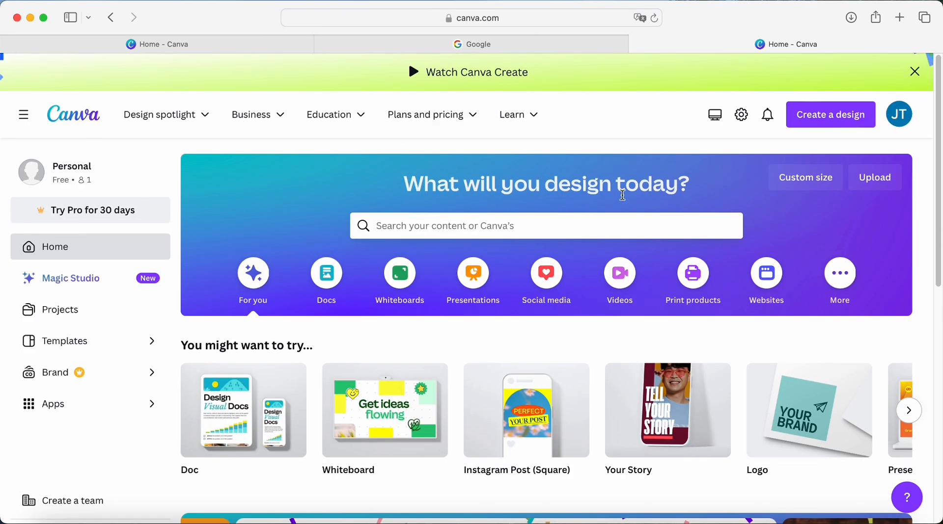
{"action": "scroll", "coordinate": [456, 329], "scroll_direction": "down", "scroll_amount": 8}
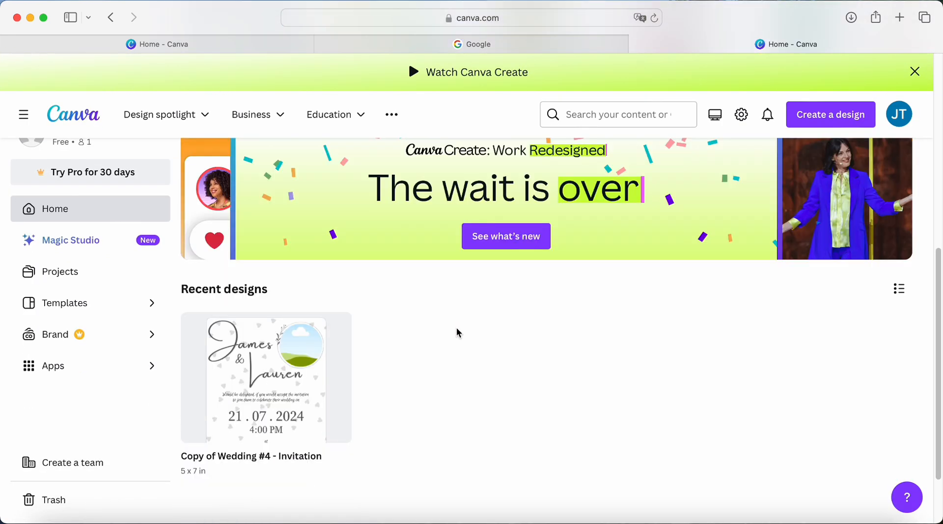
{"action": "scroll", "coordinate": [456, 328], "scroll_direction": "down", "scroll_amount": 1}
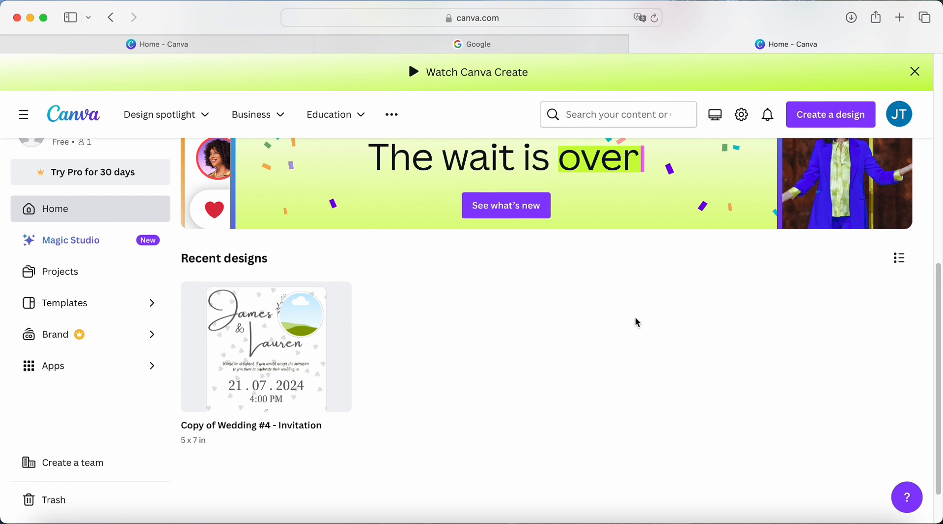
{"action": "scroll", "coordinate": [436, 347], "scroll_direction": "up", "scroll_amount": 2}
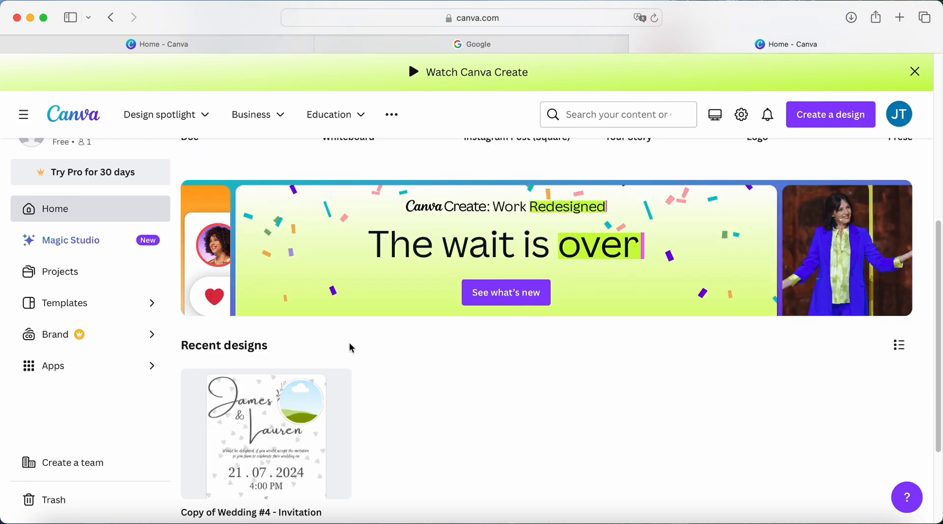
- Reopen the Copy of Wedding #4 - Invitation design from Projects and check its first two pages
{"action": "left_click", "coordinate": [75, 273]}
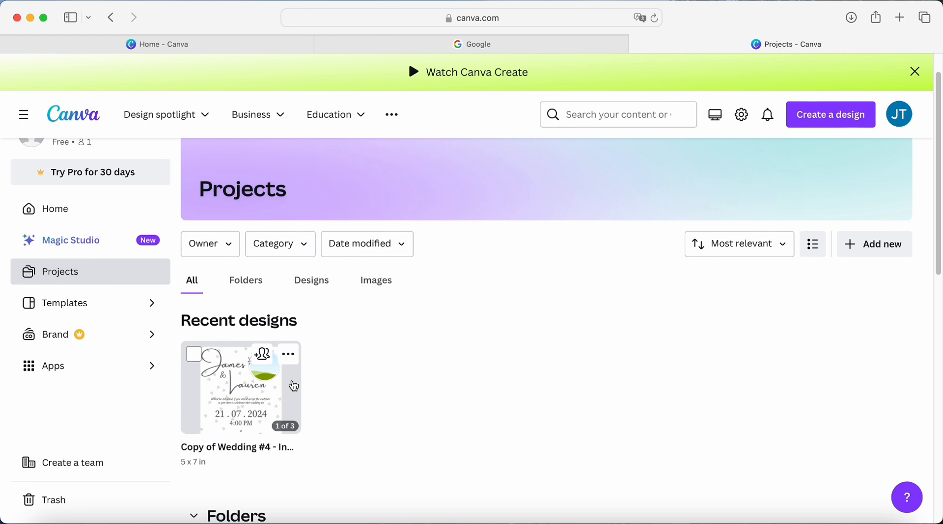
{"action": "left_click", "coordinate": [294, 387]}
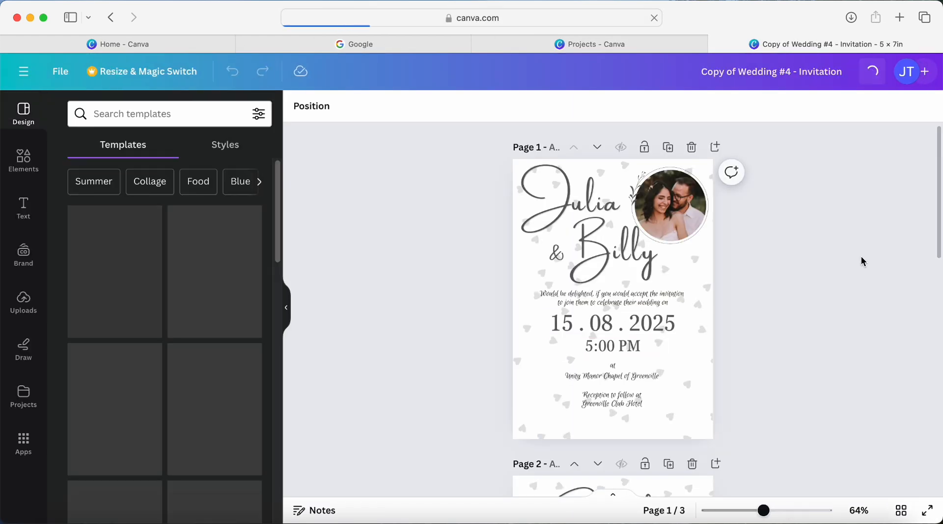
{"action": "scroll", "coordinate": [828, 290], "scroll_direction": "down", "scroll_amount": 10}
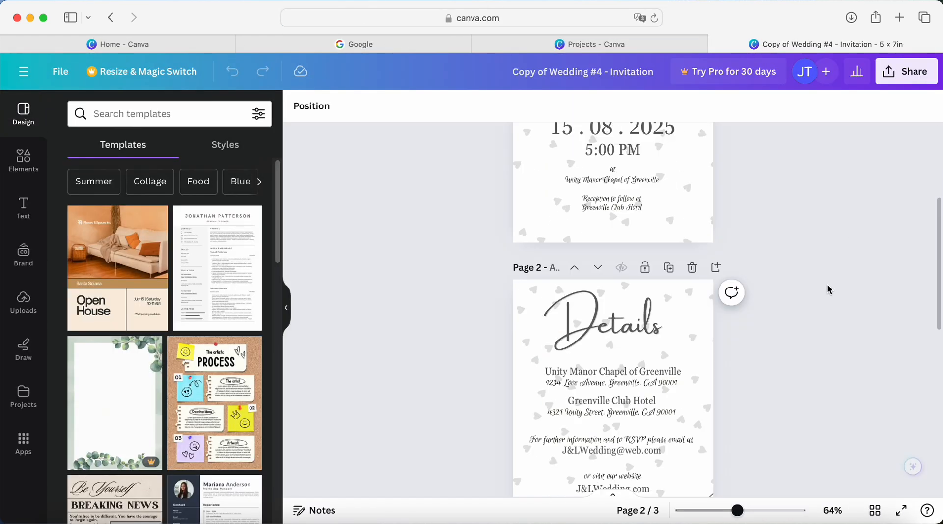
{"action": "scroll", "coordinate": [828, 290], "scroll_direction": "up", "scroll_amount": 10}
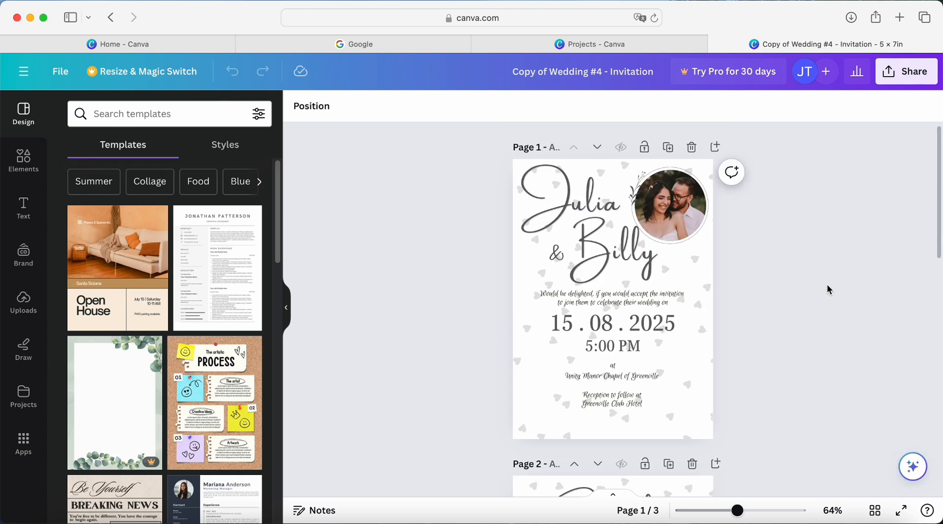